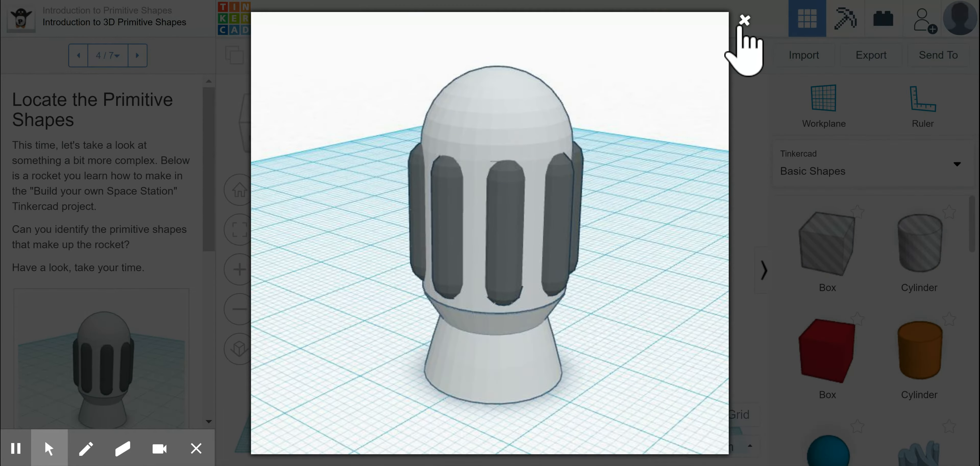
- Close the enlarged rocket picture and delete the red box, the tube and the torus from the workplane
{"action": "left_click", "coordinate": [743, 21]}
{"action": "left_click_drag", "start_coordinate": [213, 223], "coordinate": [224, 399]}
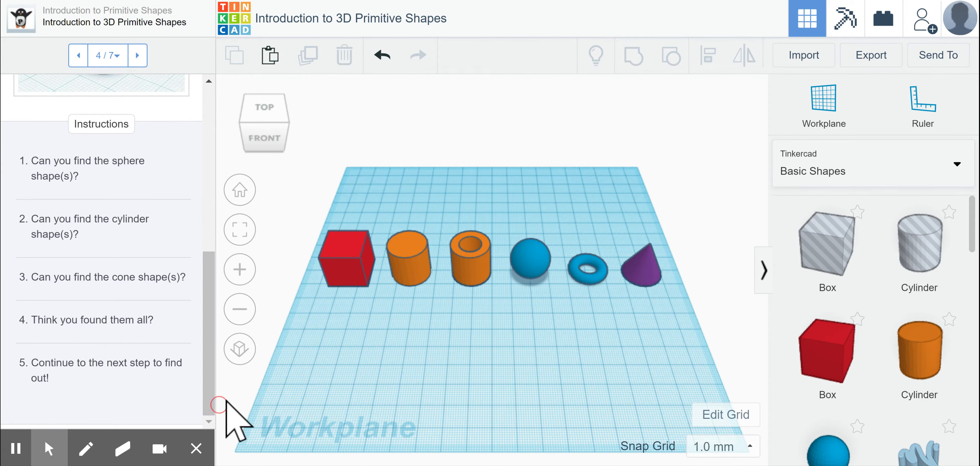
{"action": "left_click", "coordinate": [341, 261]}
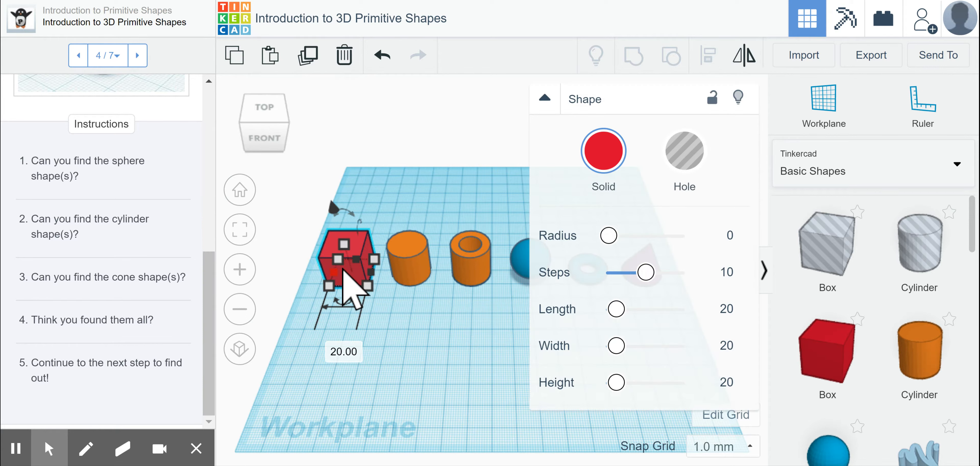
{"action": "key", "text": "Delete"}
{"action": "left_click", "coordinate": [475, 260]}
{"action": "key", "text": "Delete"}
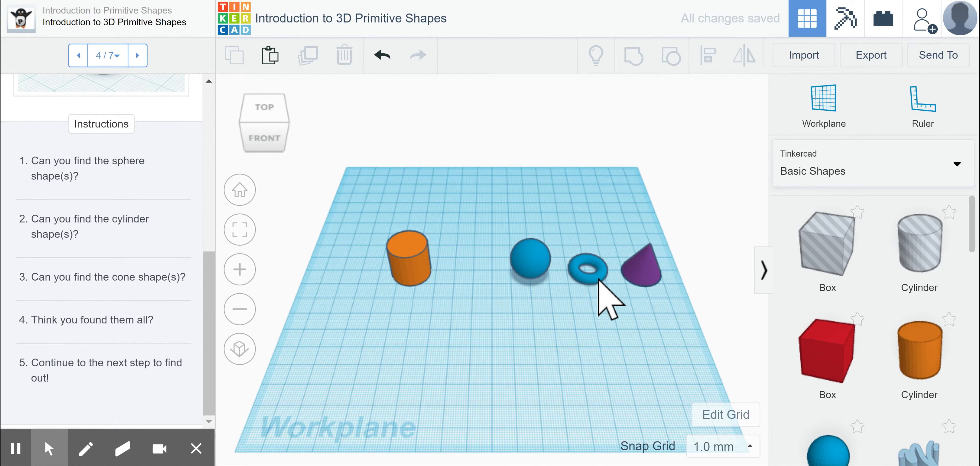
{"action": "left_click", "coordinate": [594, 279]}
{"action": "key", "text": "Delete"}
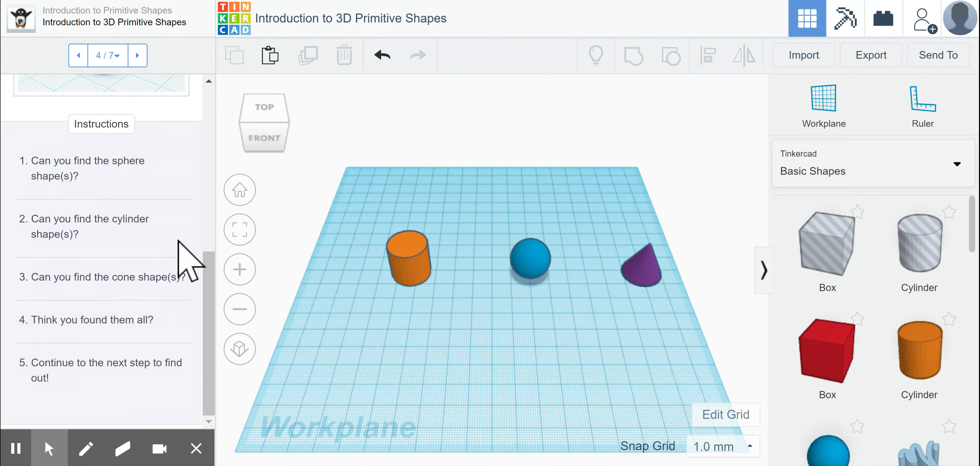
- Advance to tutorial step 5 and examine the enlarged pictures of the rocket and its separated primitive shapes
{"action": "left_click", "coordinate": [137, 55]}
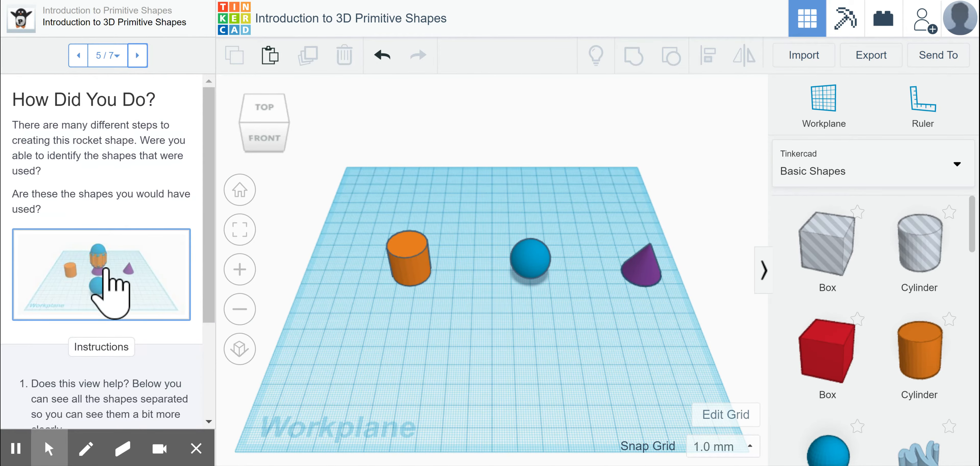
{"action": "left_click", "coordinate": [105, 268]}
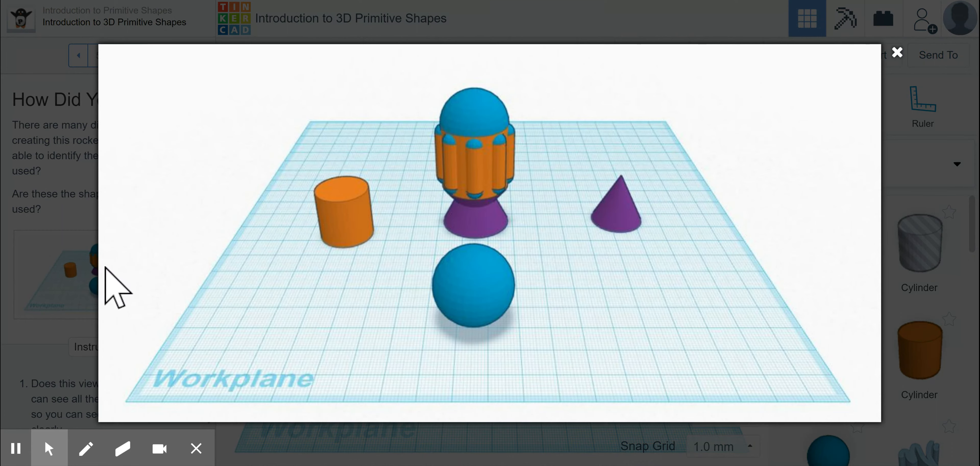
{"action": "left_click", "coordinate": [898, 52]}
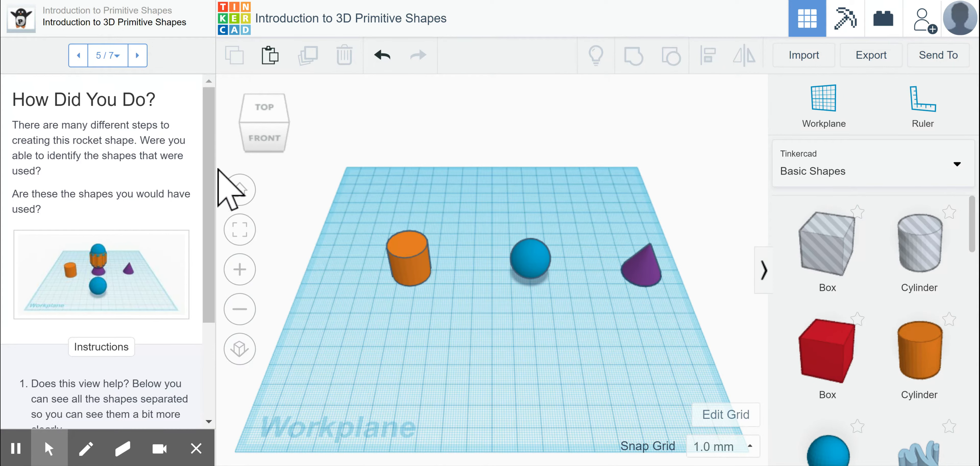
{"action": "left_click", "coordinate": [211, 165]}
{"action": "left_click_drag", "start_coordinate": [212, 176], "coordinate": [208, 285]}
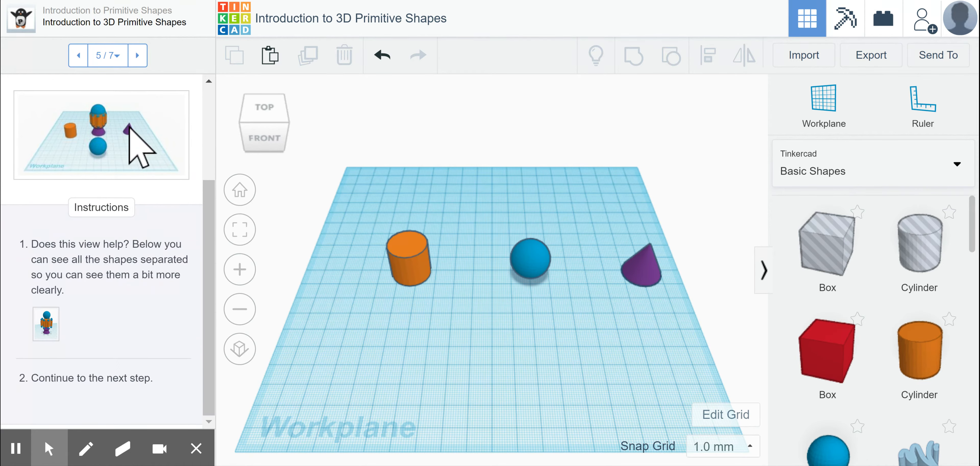
{"action": "left_click", "coordinate": [45, 324]}
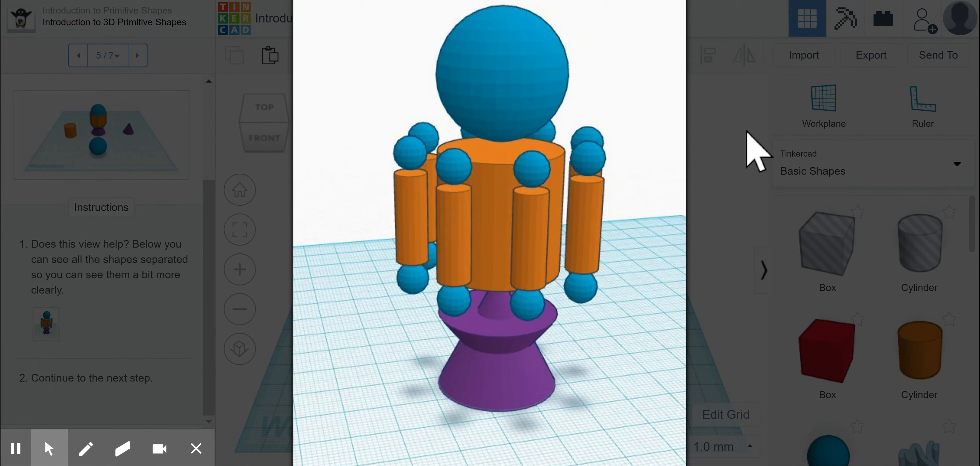
{"action": "left_click", "coordinate": [711, 31]}
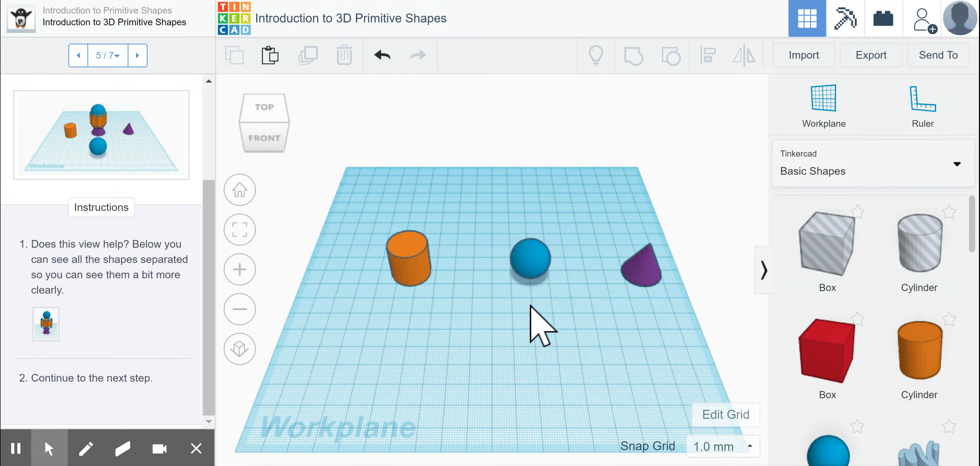
- Move the cylinder and sphere to the back-left of the workplane, and place the cone and an overlapping copy near the middle
{"action": "scroll", "coordinate": [464, 306], "scroll_direction": "up", "scroll_amount": 3}
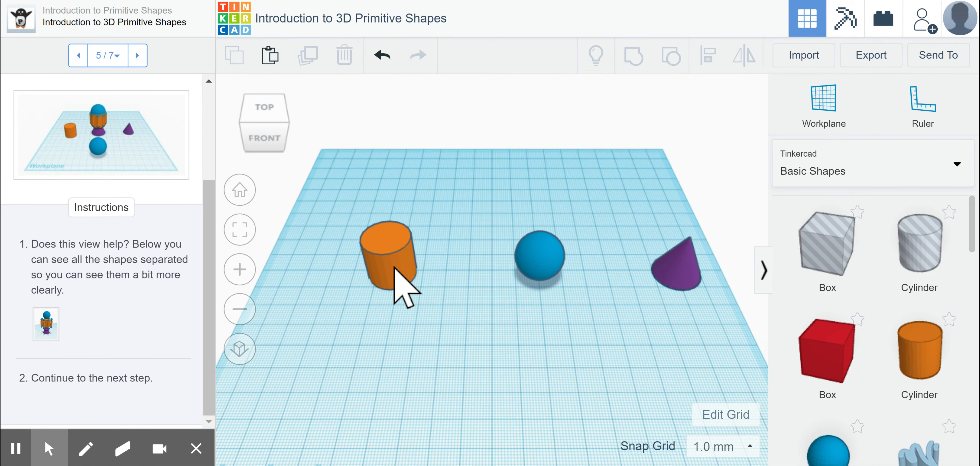
{"action": "left_click_drag", "start_coordinate": [352, 248], "coordinate": [396, 198]}
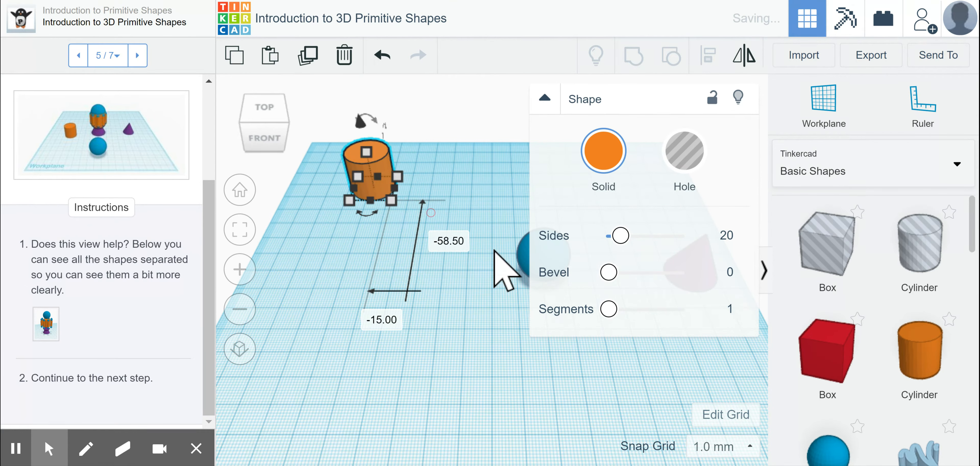
{"action": "left_click_drag", "start_coordinate": [523, 256], "coordinate": [333, 229]}
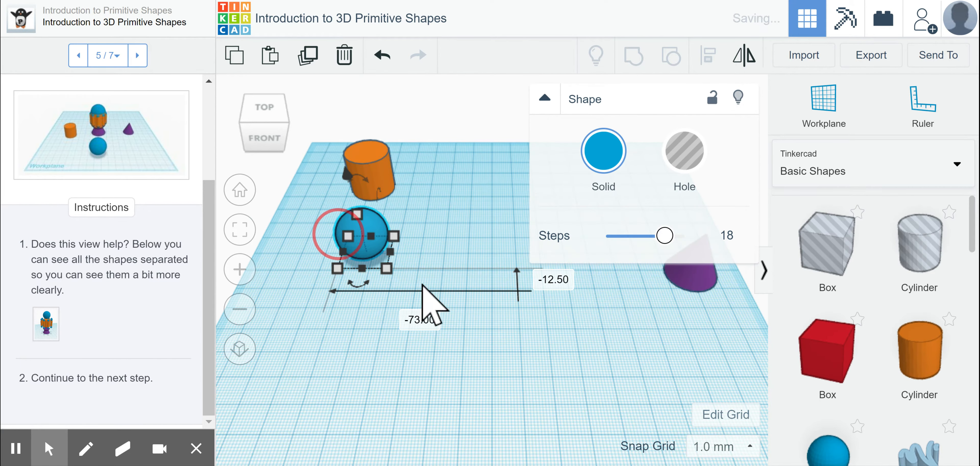
{"action": "left_click_drag", "start_coordinate": [710, 287], "coordinate": [522, 304]}
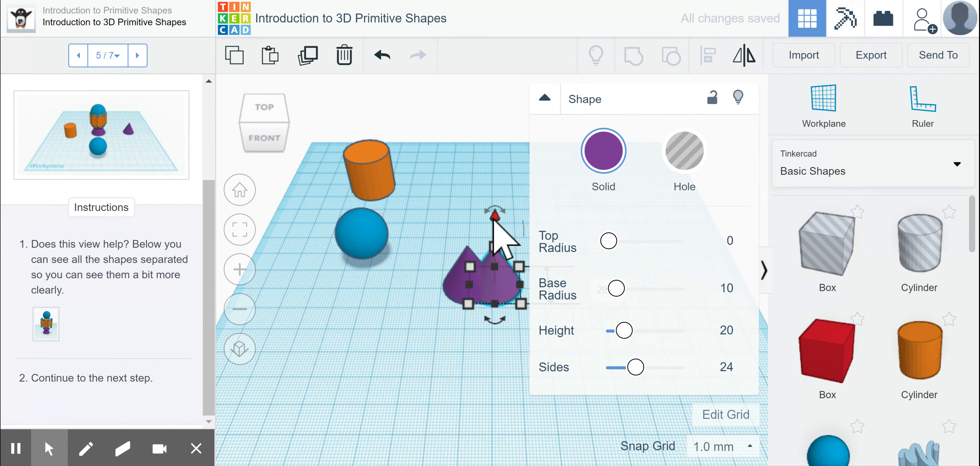
- Turn the right-hand cone upside down by rotating it 180°
{"action": "mouse_move", "coordinate": [495, 208]}
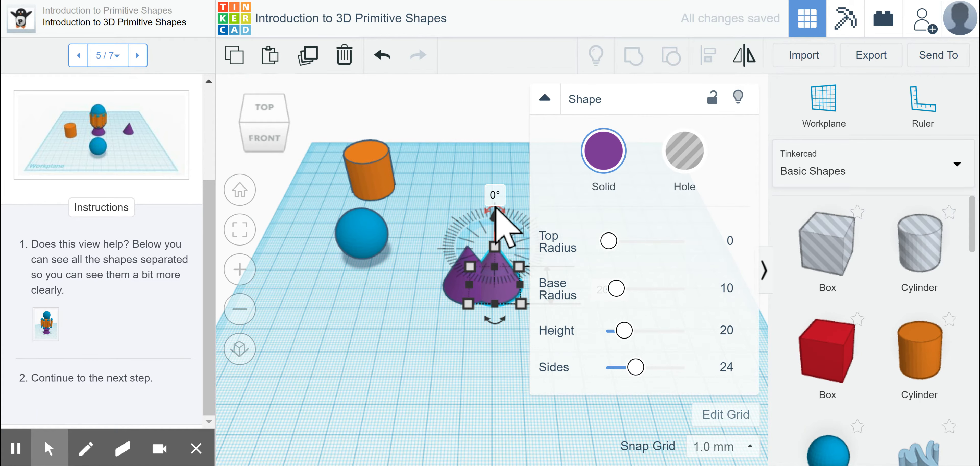
{"action": "key", "text": "Return"}
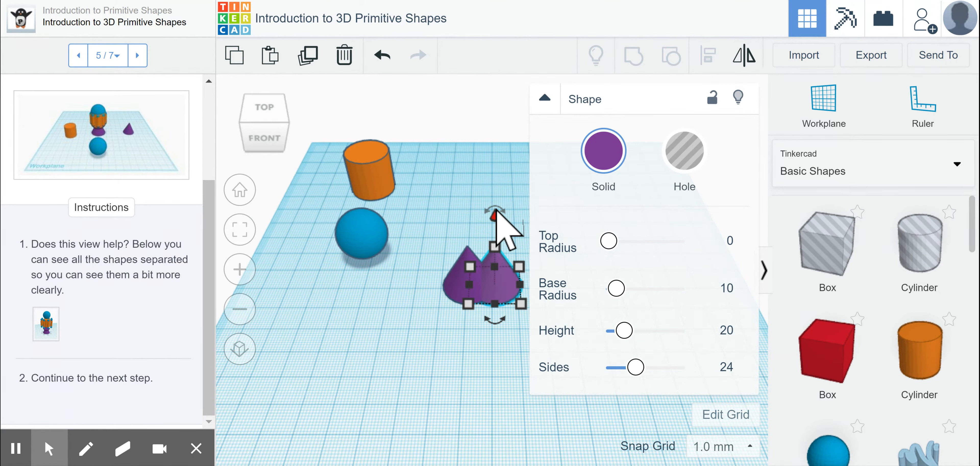
{"action": "left_click", "coordinate": [506, 212]}
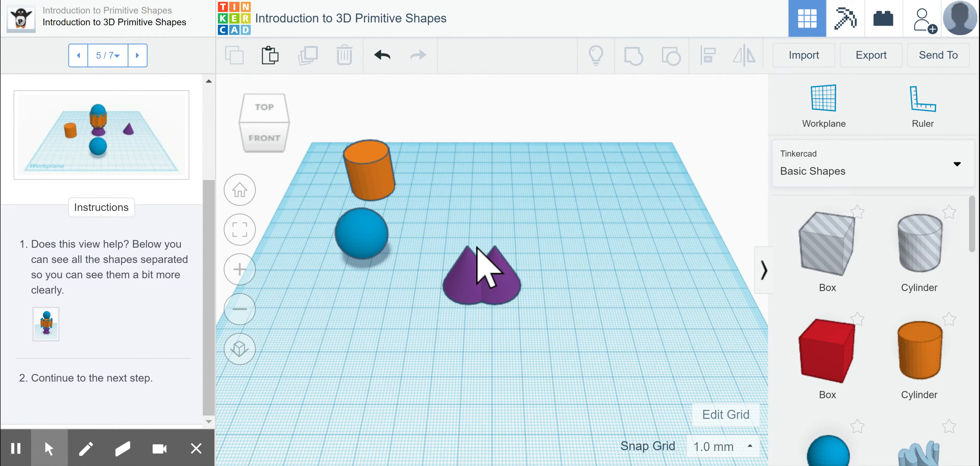
{"action": "left_click", "coordinate": [487, 256]}
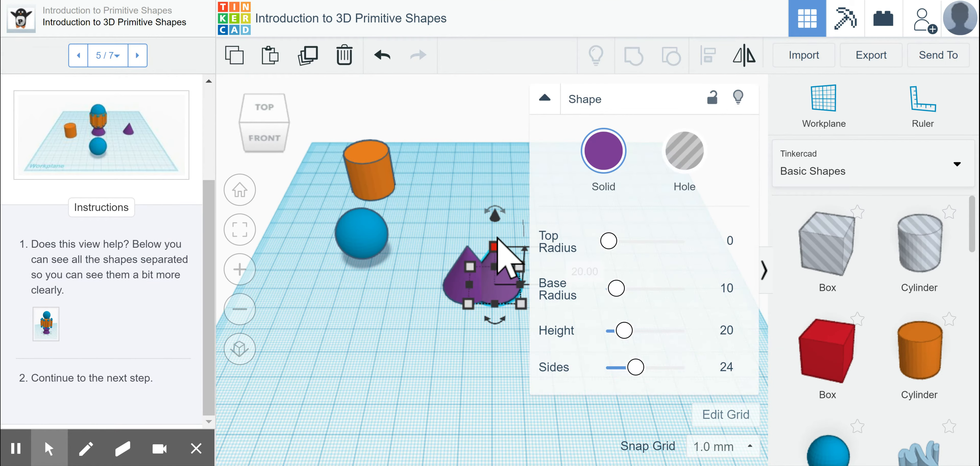
{"action": "left_click", "coordinate": [495, 202]}
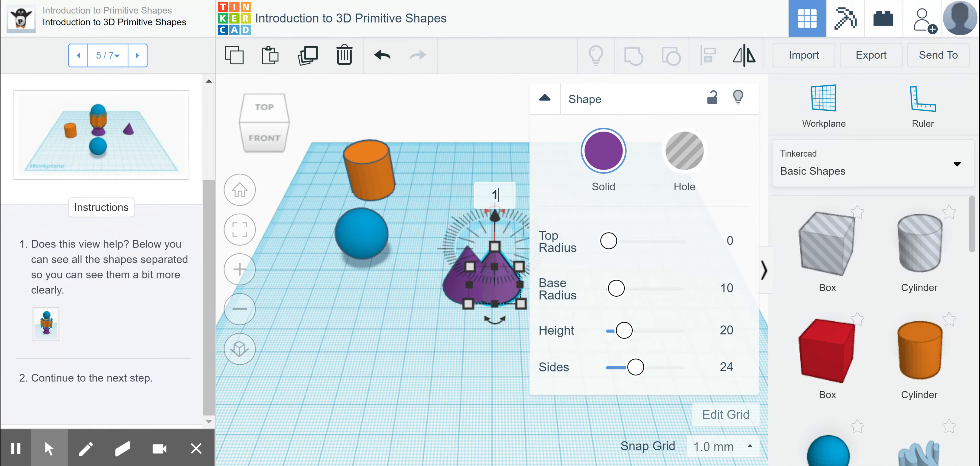
{"action": "key", "text": "Return"}
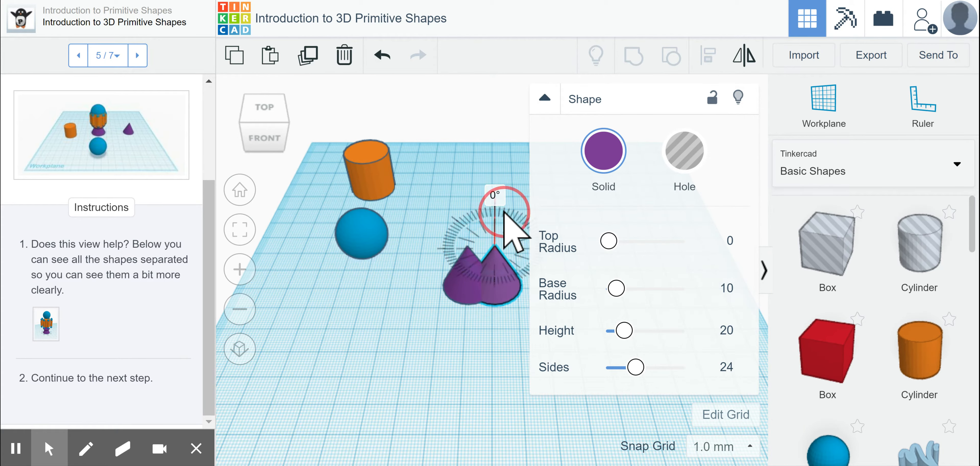
{"action": "left_click", "coordinate": [494, 195]}
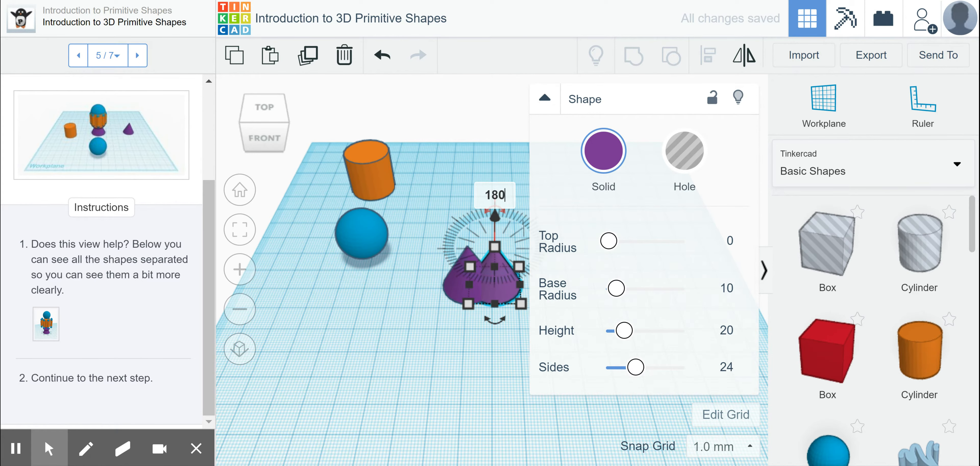
{"action": "key", "text": "Return"}
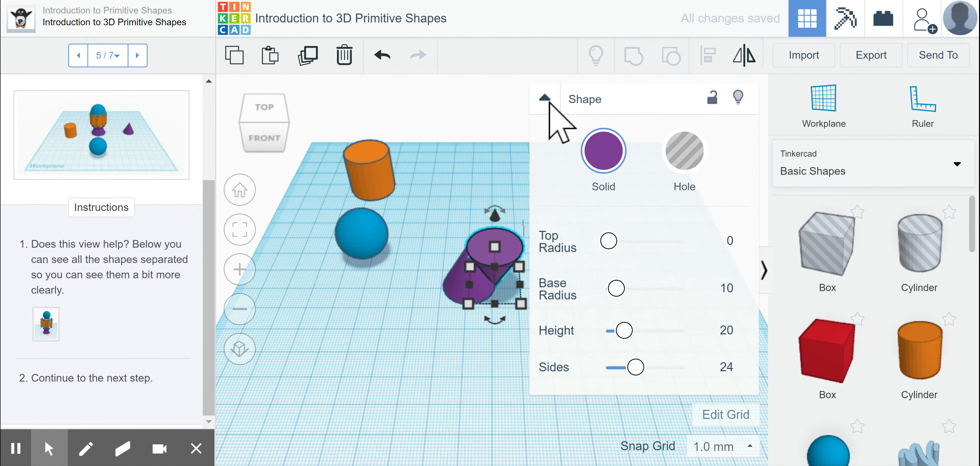
- Center the upright and inverted cones on each other along the workplane's width and group them into one hourglass-shaped base
{"action": "left_click", "coordinate": [547, 99]}
{"action": "right_click_drag", "start_coordinate": [540, 295], "coordinate": [544, 260]}
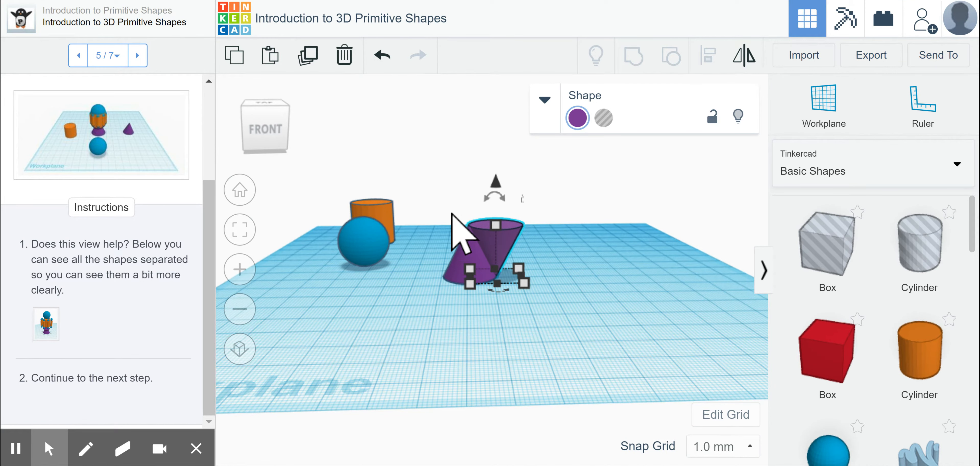
{"action": "left_click_drag", "start_coordinate": [435, 198], "coordinate": [577, 331]}
{"action": "left_click", "coordinate": [709, 57]}
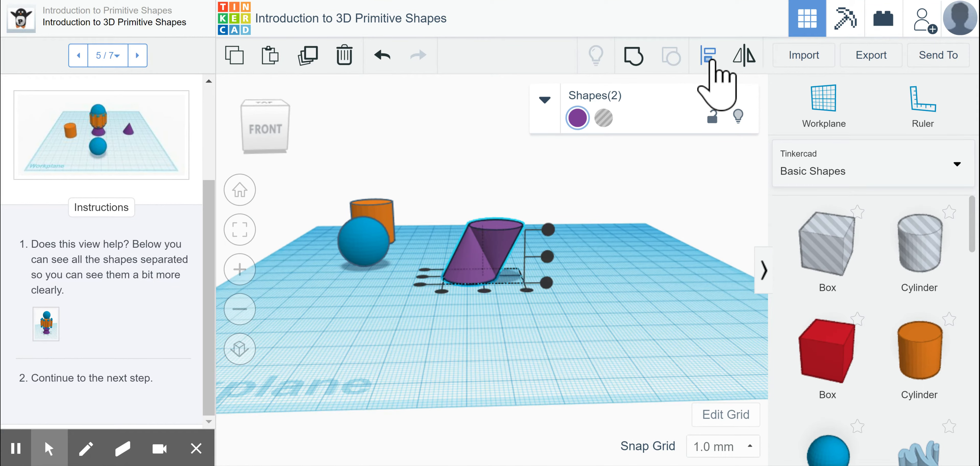
{"action": "left_click", "coordinate": [484, 291]}
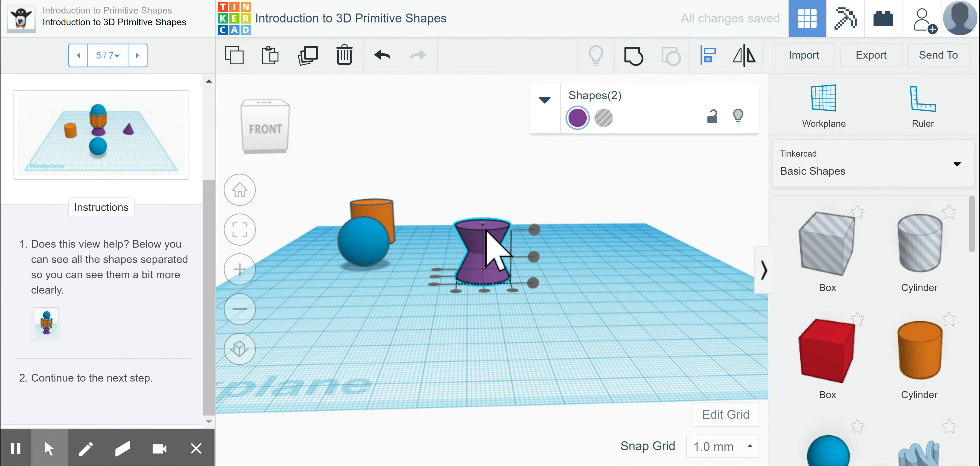
{"action": "left_click", "coordinate": [632, 60]}
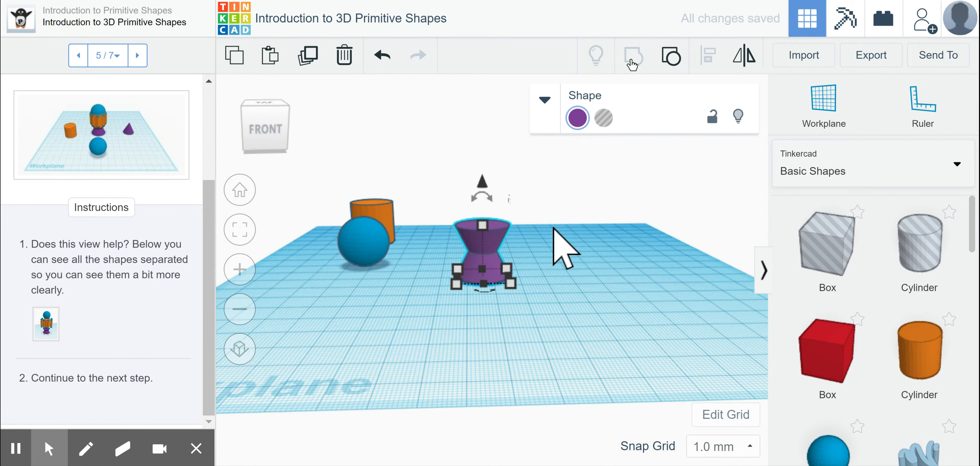
{"action": "left_click", "coordinate": [562, 241]}
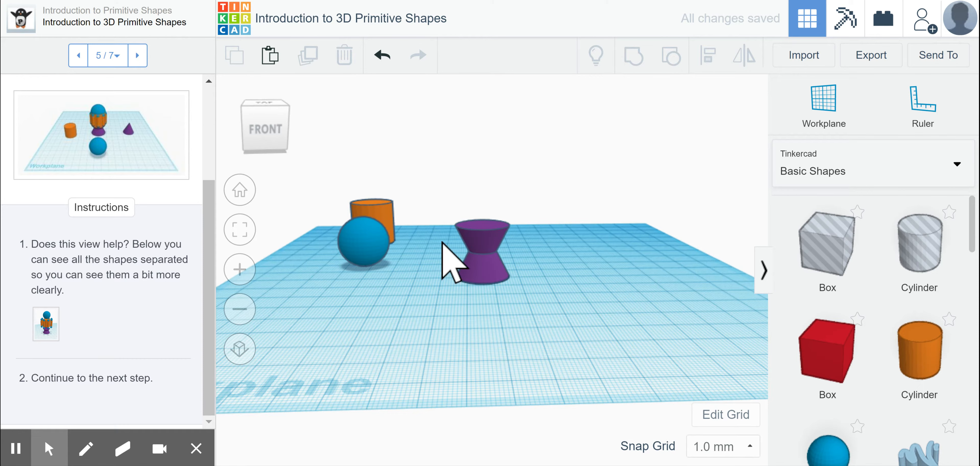
- Duplicate the orange cylinder and shift the copy slightly to the right of the original
{"action": "right_click_drag", "start_coordinate": [417, 213], "coordinate": [386, 186]}
{"action": "left_click", "coordinate": [387, 184]}
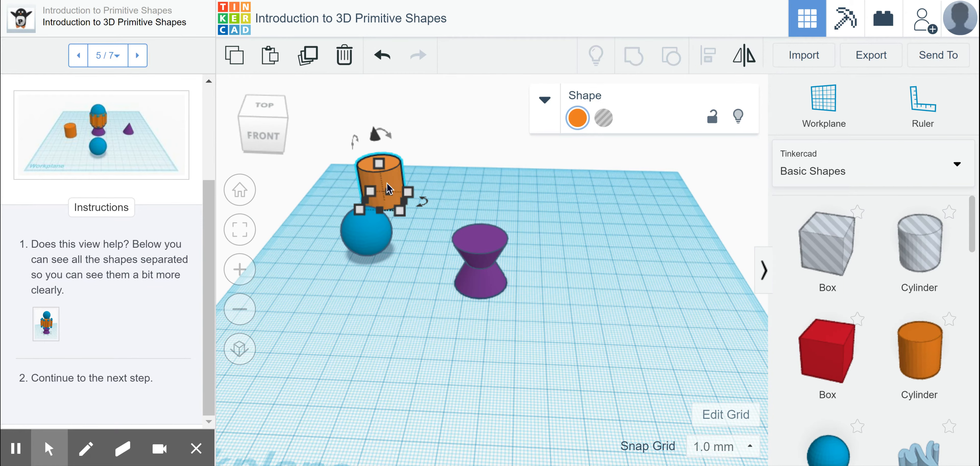
{"action": "key", "text": "ctrl+d"}
{"action": "left_click_drag", "start_coordinate": [387, 182], "coordinate": [417, 177]}
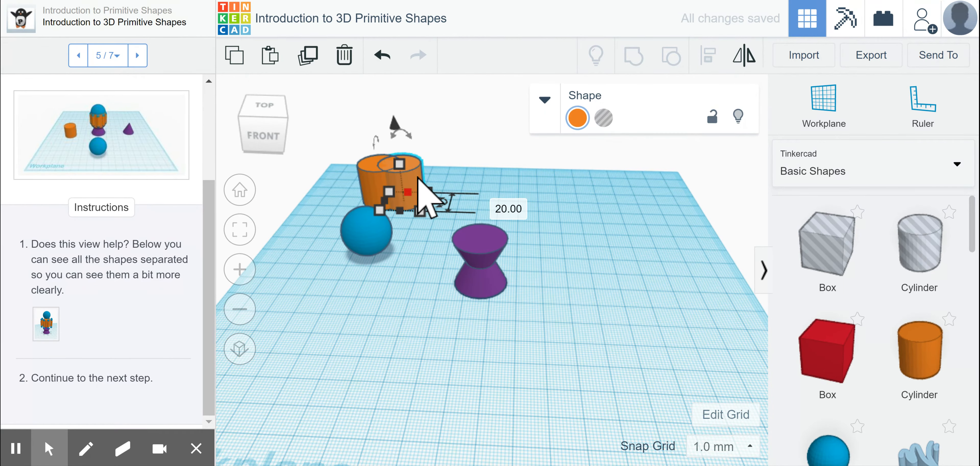
- Set the workplane on the top face of the grouped cones and stack the cylinder copy on it
{"action": "left_click", "coordinate": [794, 123]}
{"action": "left_click", "coordinate": [477, 238]}
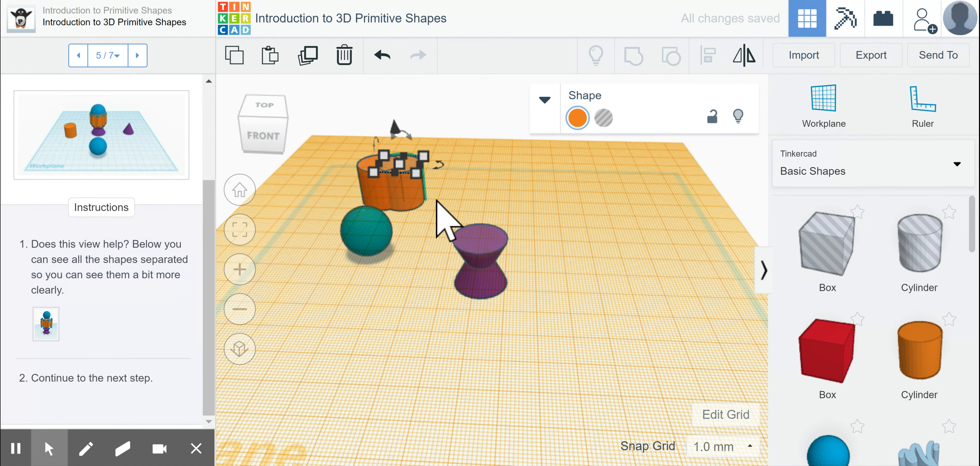
{"action": "key", "text": "d"}
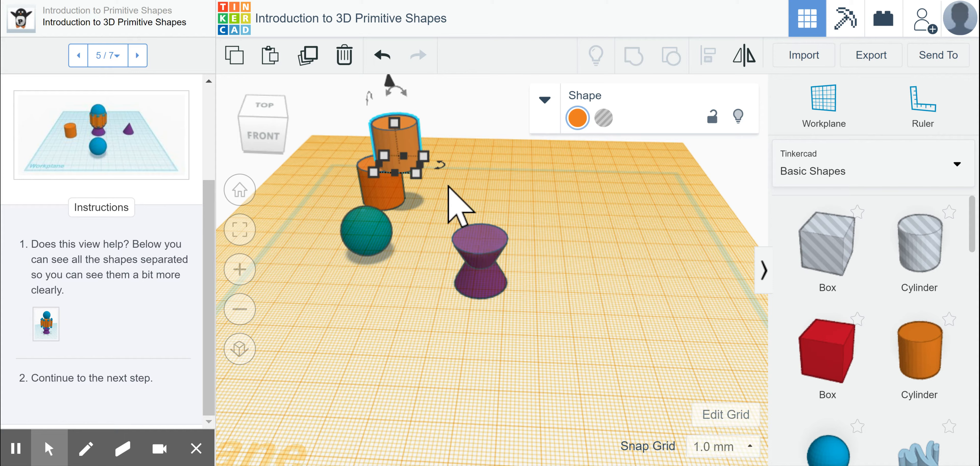
{"action": "left_click_drag", "start_coordinate": [410, 143], "coordinate": [495, 209]}
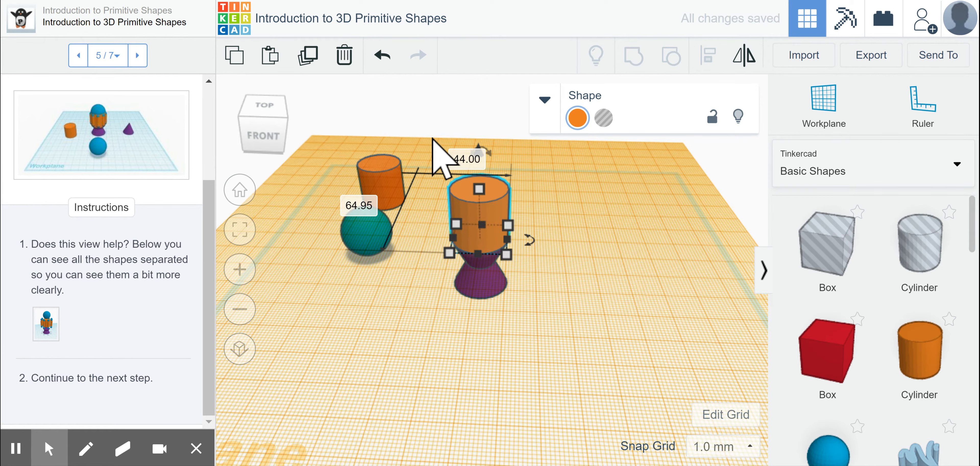
{"action": "left_click_drag", "start_coordinate": [432, 138], "coordinate": [544, 304]}
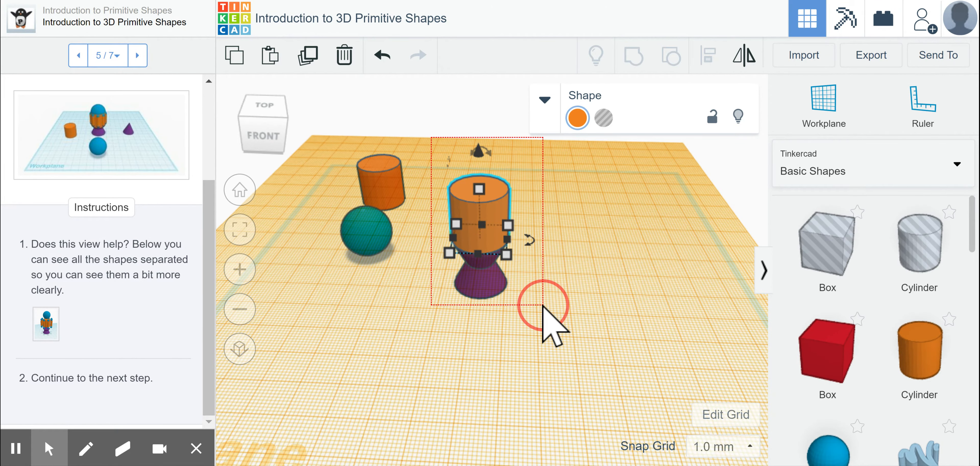
{"action": "left_click_drag", "start_coordinate": [542, 304], "coordinate": [543, 305]}
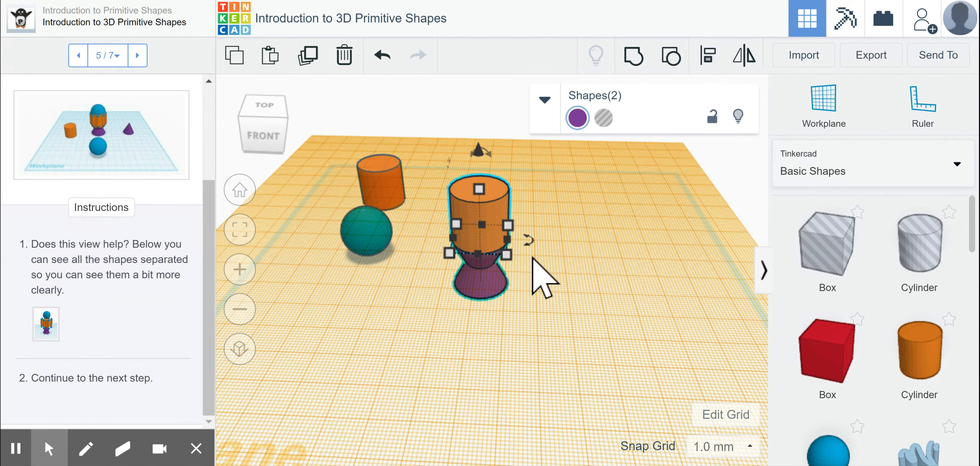
{"action": "left_click_drag", "start_coordinate": [422, 150], "coordinate": [536, 323]}
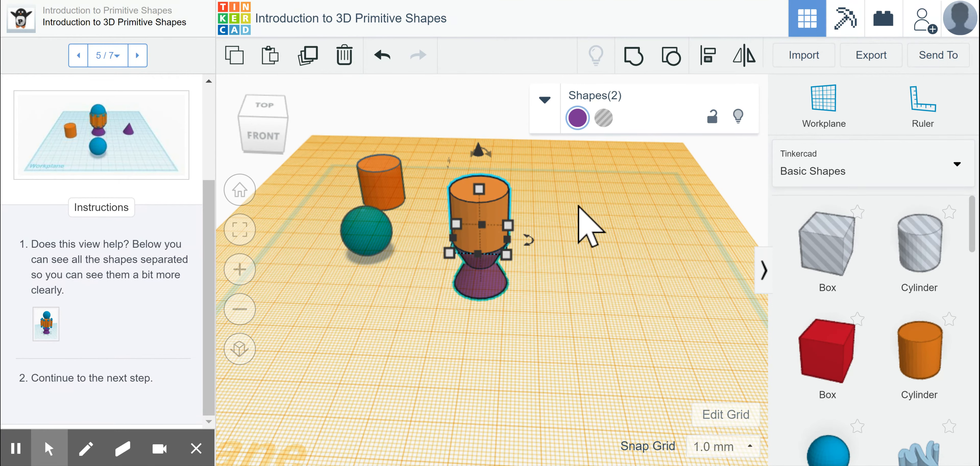
{"action": "left_click", "coordinate": [706, 55]}
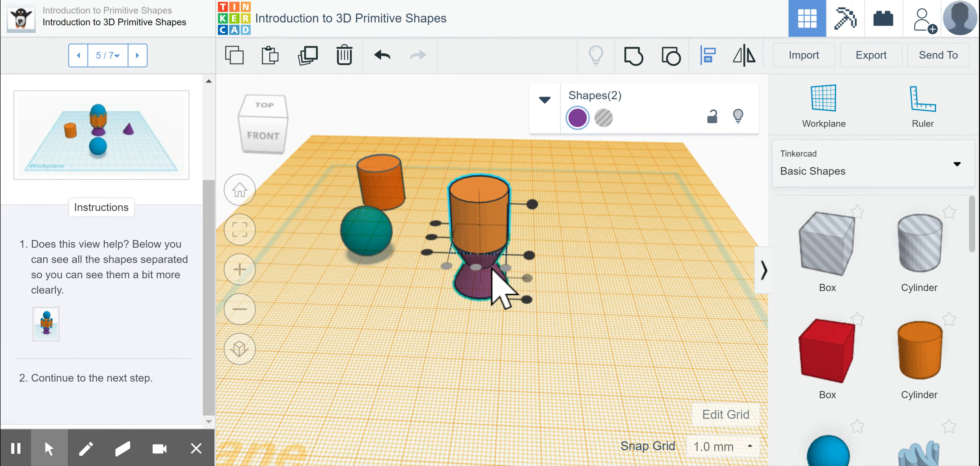
{"action": "right_click_drag", "start_coordinate": [553, 367], "coordinate": [571, 318]}
{"action": "left_click", "coordinate": [564, 266]}
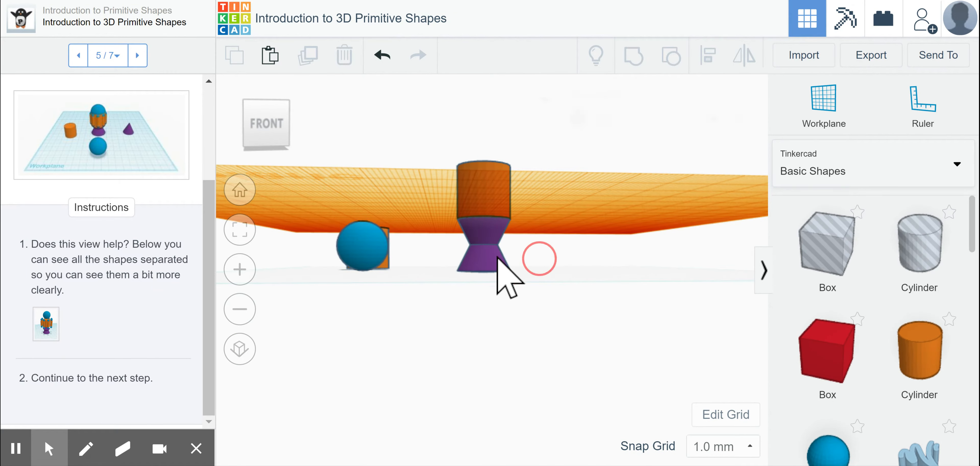
{"action": "left_click_drag", "start_coordinate": [446, 140], "coordinate": [456, 164]}
{"action": "left_click_drag", "start_coordinate": [488, 247], "coordinate": [571, 247]}
{"action": "right_click_drag", "start_coordinate": [457, 167], "coordinate": [459, 181]}
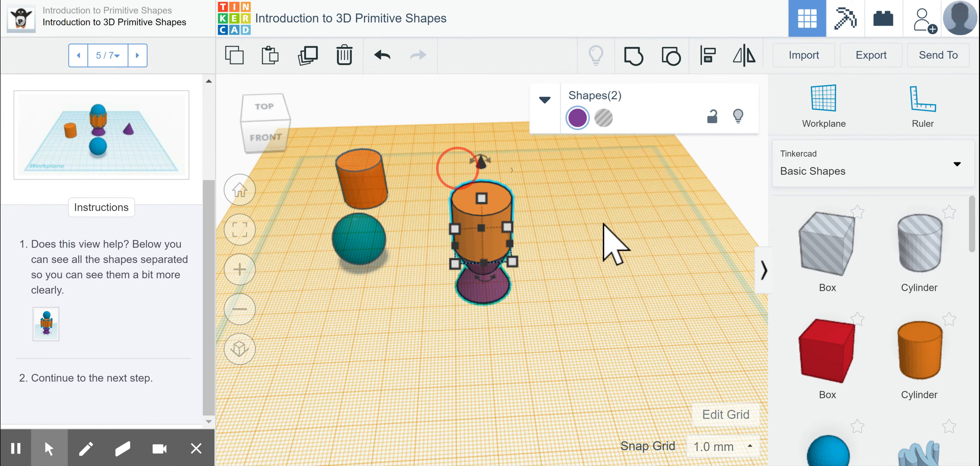
{"action": "left_click", "coordinate": [605, 224]}
- Return the workplane to the base grid and center the stacked cylinder on the cones along the workplane's depth
{"action": "left_click", "coordinate": [822, 114]}
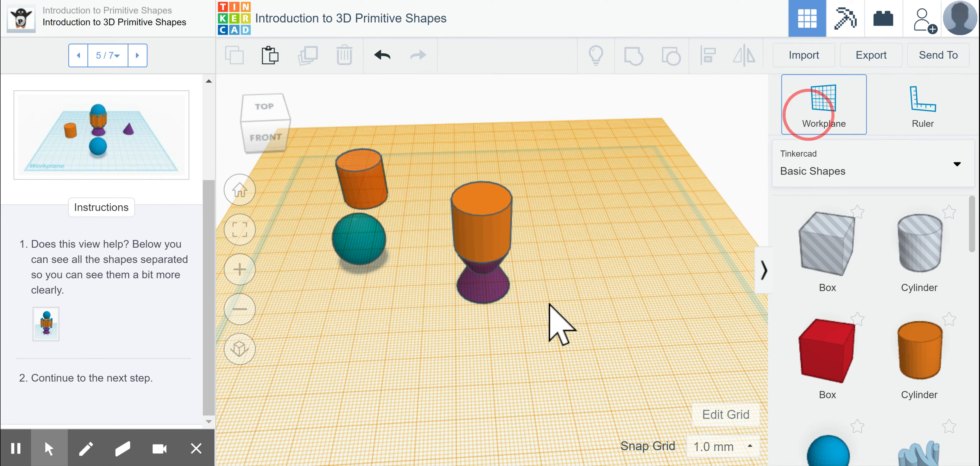
{"action": "left_click", "coordinate": [582, 338]}
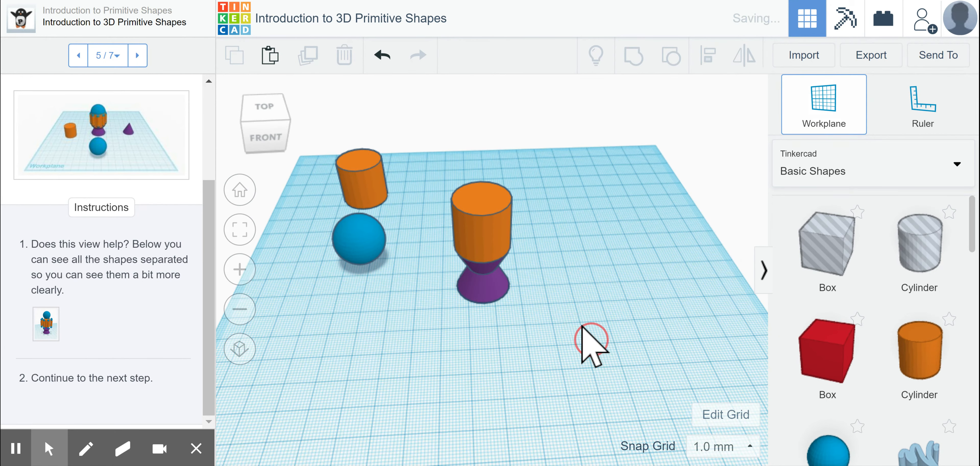
{"action": "left_click_drag", "start_coordinate": [432, 173], "coordinate": [538, 327]}
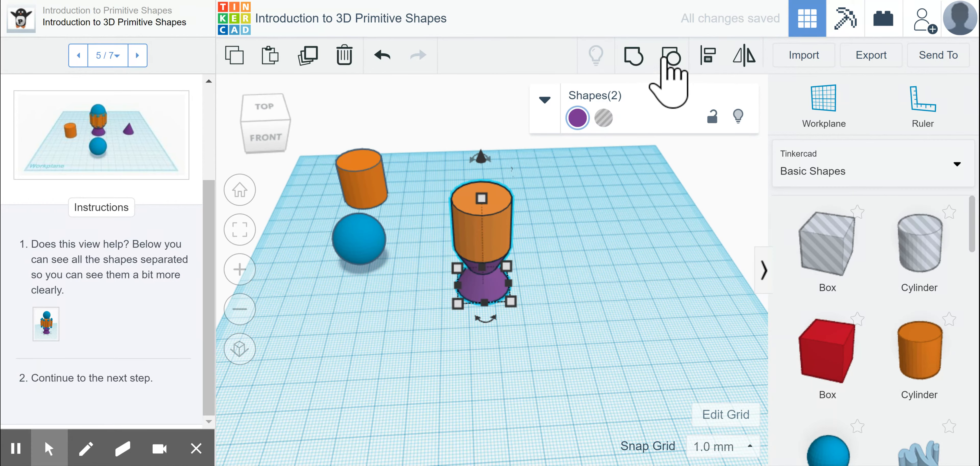
{"action": "left_click", "coordinate": [708, 57]}
{"action": "left_click", "coordinate": [438, 287]}
{"action": "left_click", "coordinate": [500, 328]}
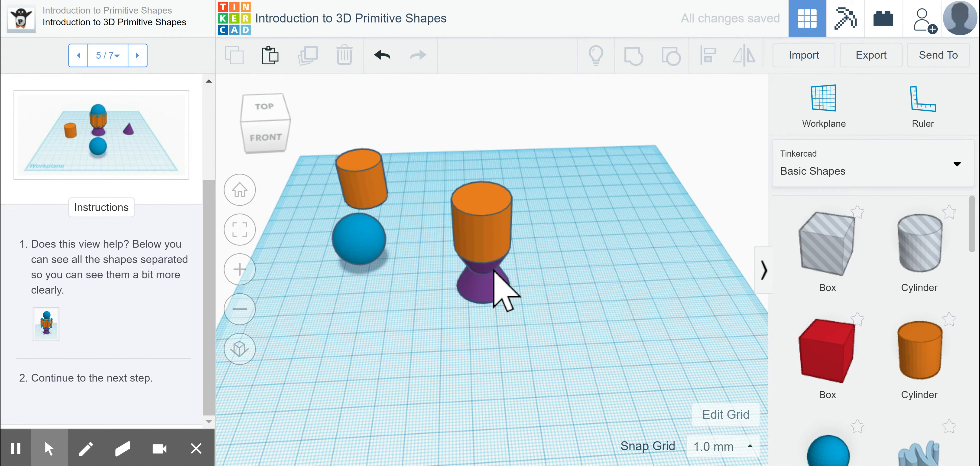
- Group the stacked cylinder and the cones beneath it into one rocket body
{"action": "left_click_drag", "start_coordinate": [455, 181], "coordinate": [563, 334]}
{"action": "left_click", "coordinate": [642, 55]}
{"action": "mouse_move", "coordinate": [604, 280]}
{"action": "right_mouse_down"}
{"action": "mouse_move", "coordinate": [602, 258]}
{"action": "mouse_move", "coordinate": [598, 266]}
{"action": "right_mouse_up"}
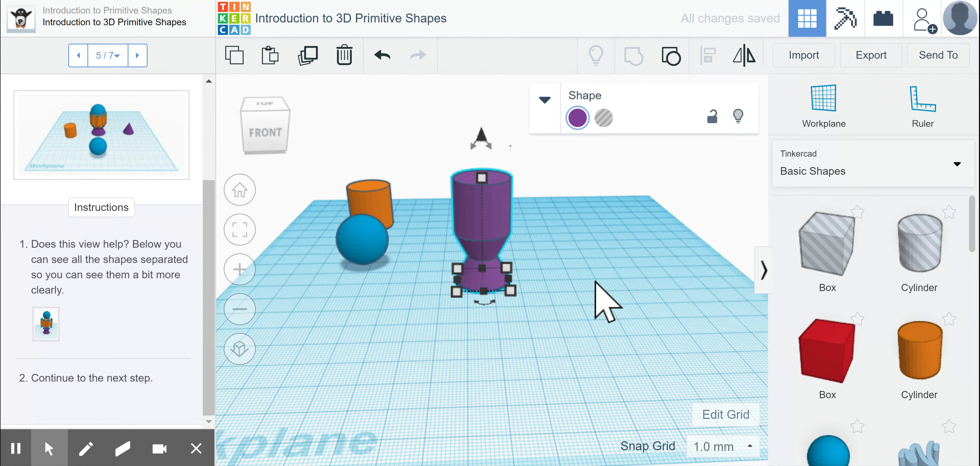
{"action": "right_click_drag", "start_coordinate": [577, 203], "coordinate": [576, 236]}
{"action": "right_click_drag", "start_coordinate": [558, 268], "coordinate": [556, 234]}
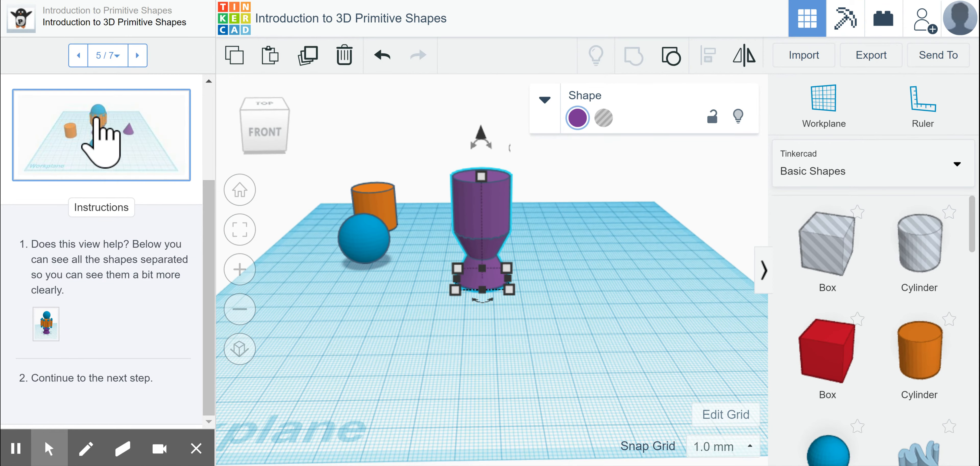
- Set the workplane on the top face of the grouped rocket body
{"action": "left_click", "coordinate": [825, 108]}
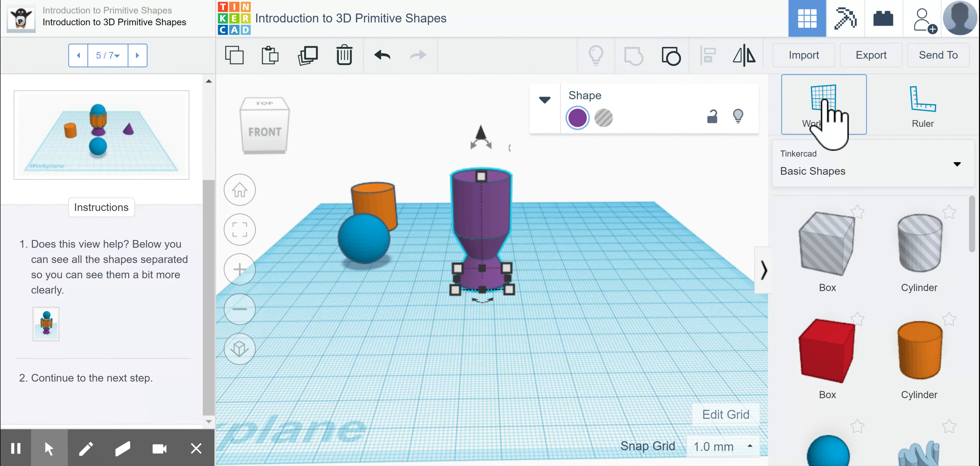
{"action": "left_click", "coordinate": [662, 221]}
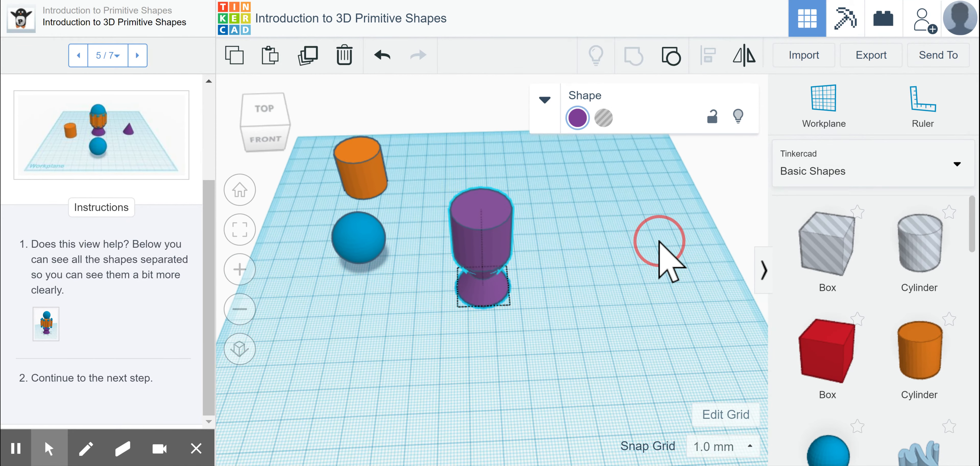
{"action": "left_click", "coordinate": [860, 114]}
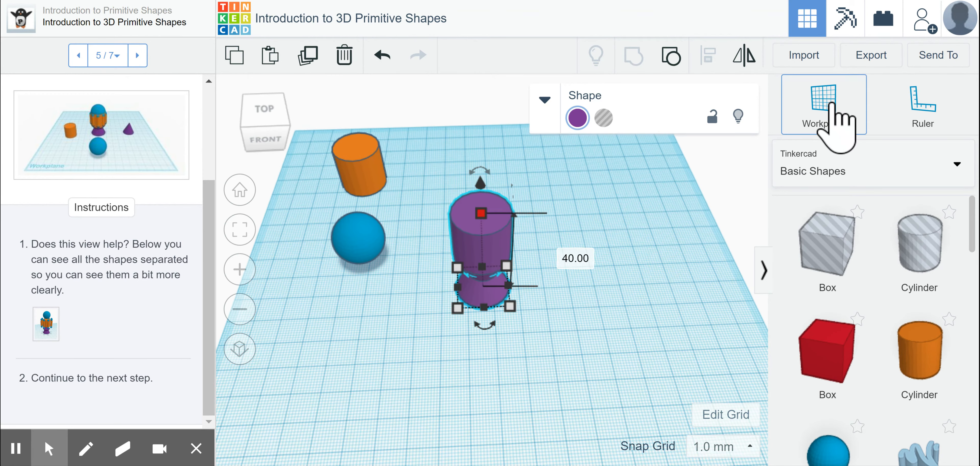
{"action": "left_click", "coordinate": [470, 208]}
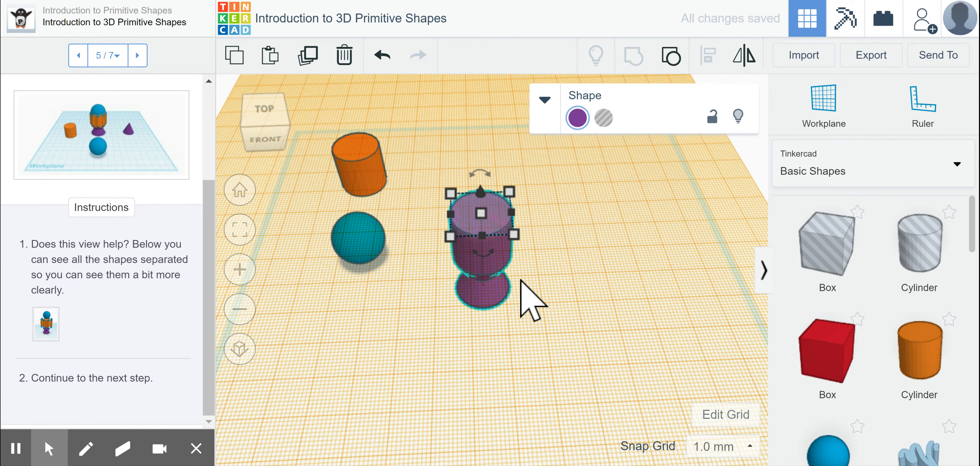
- Duplicate the blue sphere slightly to the right of the original and raise the copy onto the elevated workplane
{"action": "left_click", "coordinate": [362, 247]}
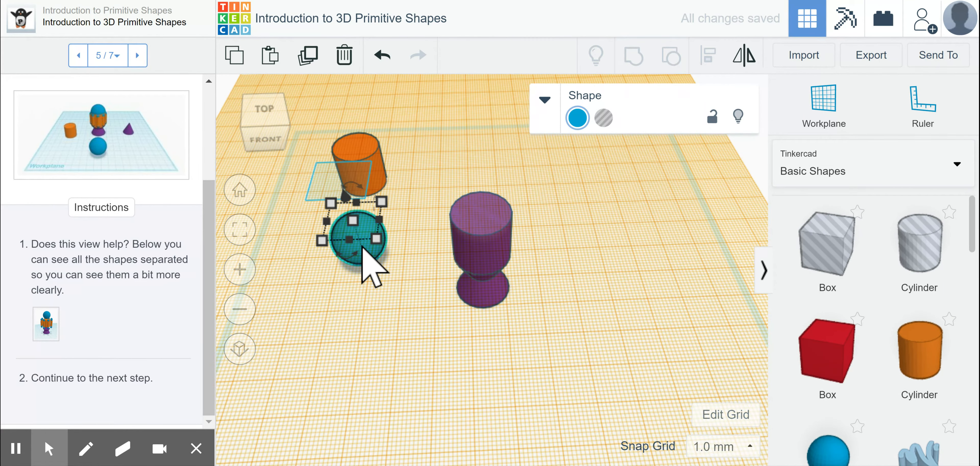
{"action": "left_click_drag", "start_coordinate": [365, 244], "coordinate": [391, 244], "text": "alt"}
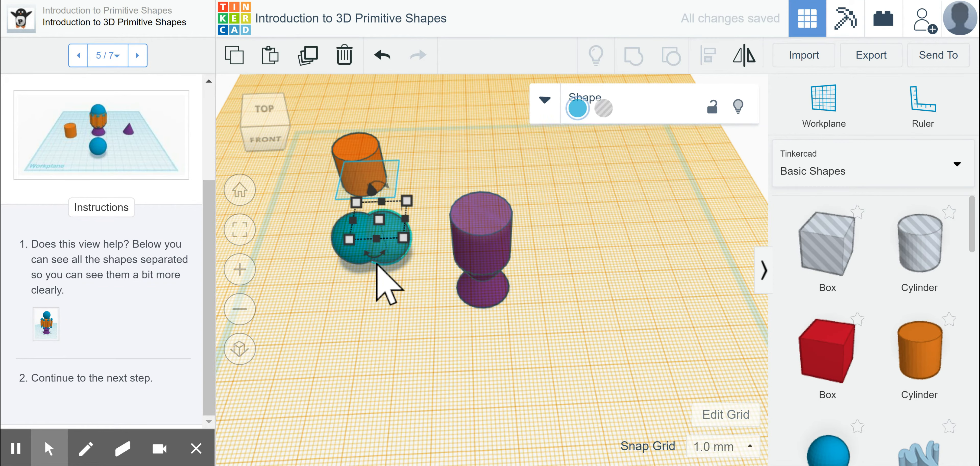
{"action": "left_click", "coordinate": [412, 267]}
{"action": "left_click", "coordinate": [397, 247]}
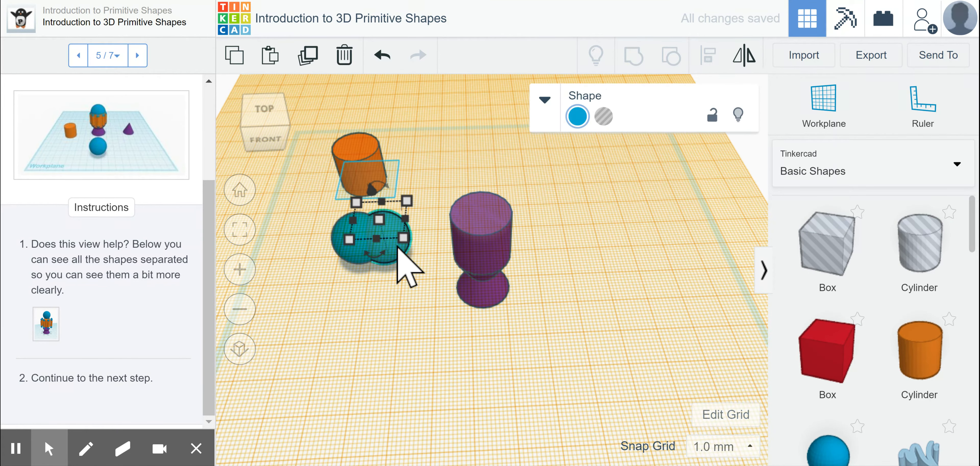
{"action": "key", "text": "ctrl+z"}
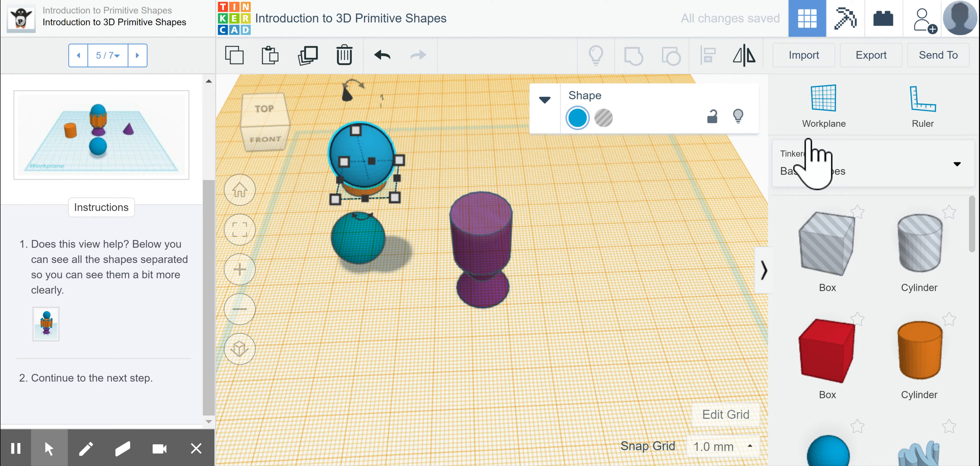
- Return the workplane to the base grid and center the raised sphere and the rocket body on each other in width and depth
{"action": "left_click", "coordinate": [823, 115]}
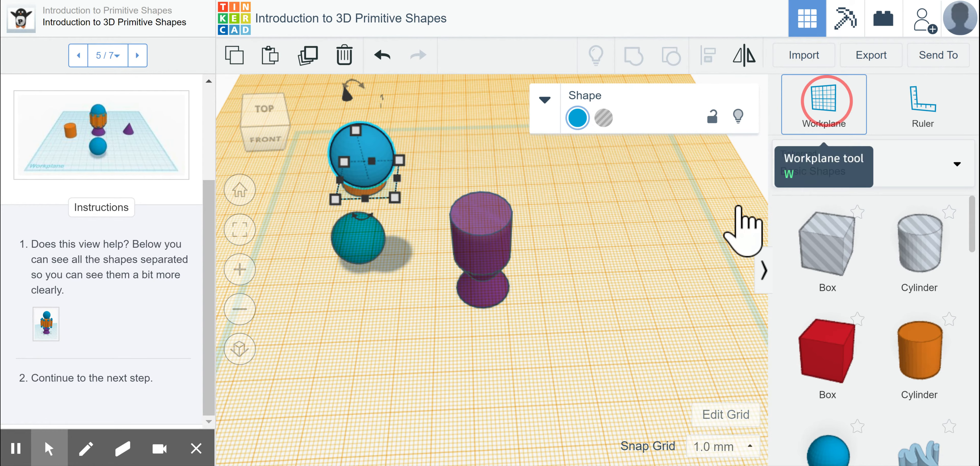
{"action": "left_click", "coordinate": [598, 277]}
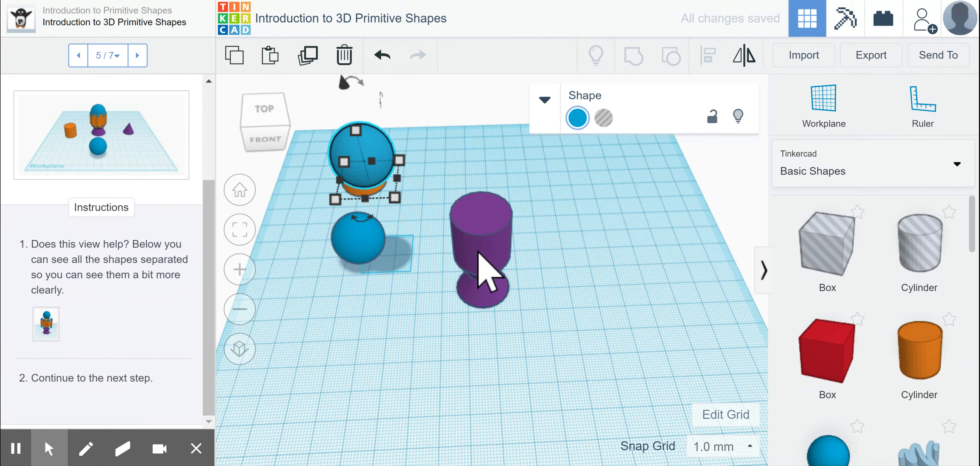
{"action": "left_click", "coordinate": [491, 244], "text": "shift"}
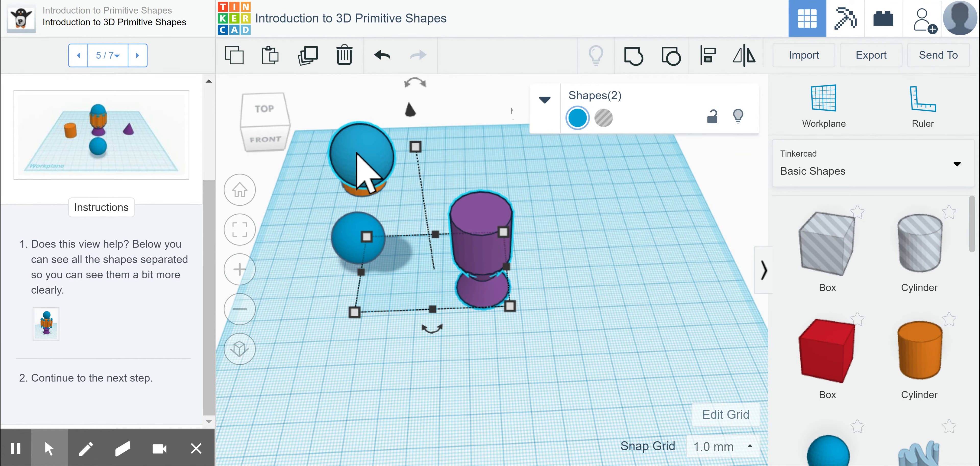
{"action": "left_click", "coordinate": [705, 61]}
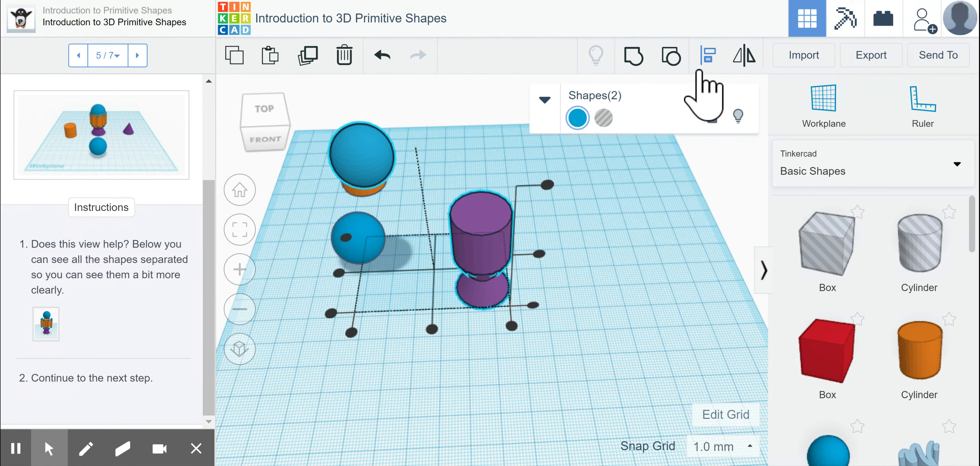
{"action": "left_click", "coordinate": [432, 329]}
{"action": "left_click", "coordinate": [388, 271]}
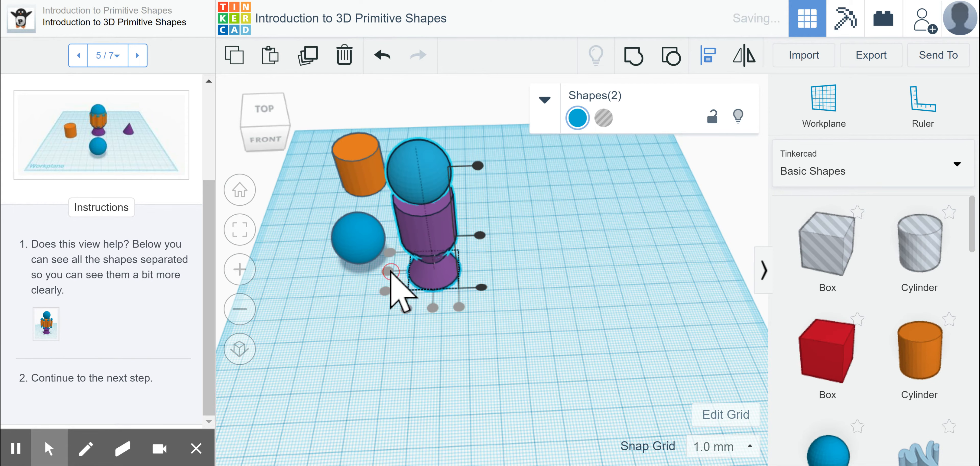
{"action": "right_click_drag", "start_coordinate": [523, 323], "coordinate": [525, 249]}
{"action": "right_click_drag", "start_coordinate": [510, 219], "coordinate": [505, 254]}
{"action": "key", "text": "l"}
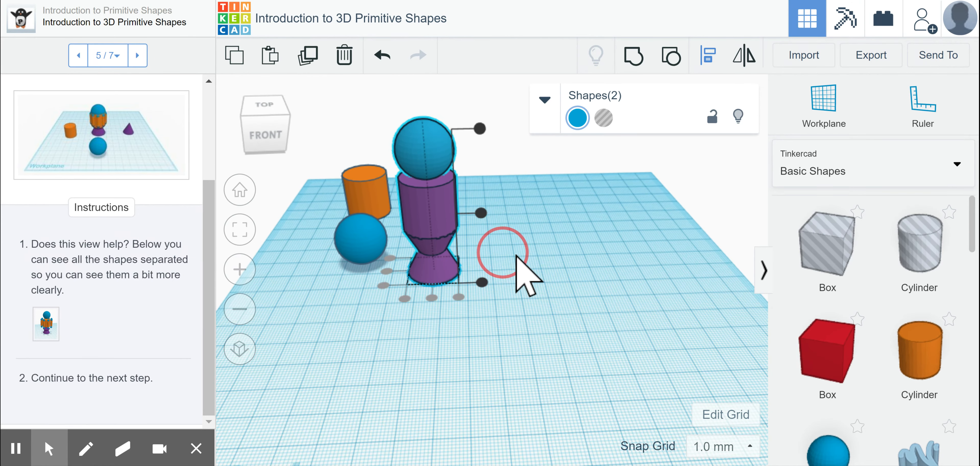
{"action": "left_click", "coordinate": [529, 291]}
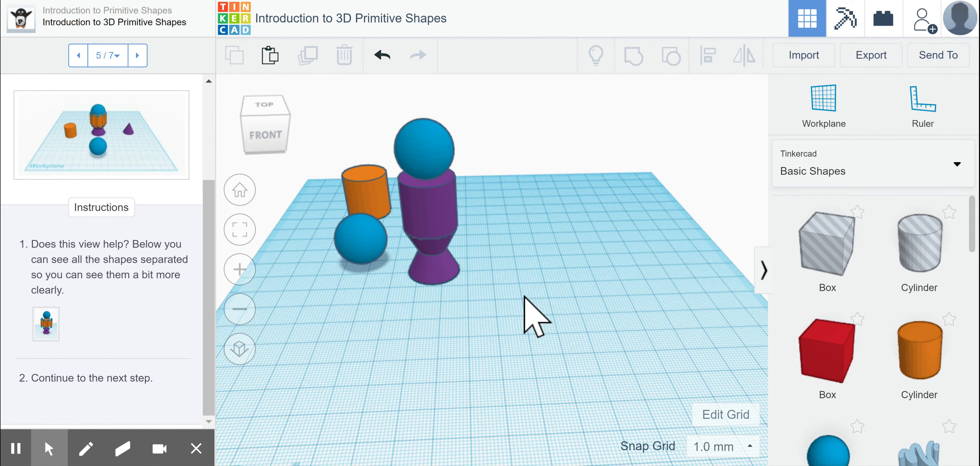
- Lower the upper sphere by 10 mm so that it sinks into the rocket body as a dome
{"action": "scroll", "coordinate": [456, 197], "scroll_direction": "down", "scroll_amount": 2}
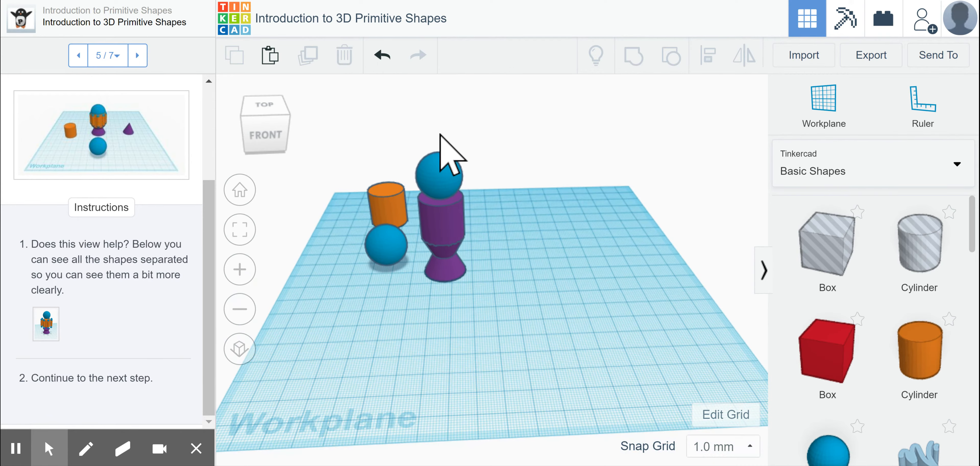
{"action": "left_click", "coordinate": [436, 157]}
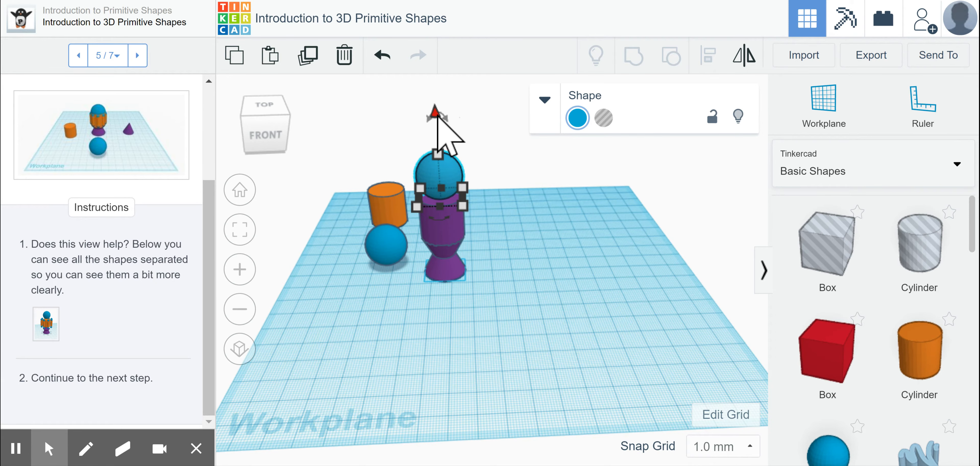
{"action": "left_click_drag", "start_coordinate": [437, 118], "coordinate": [462, 103]}
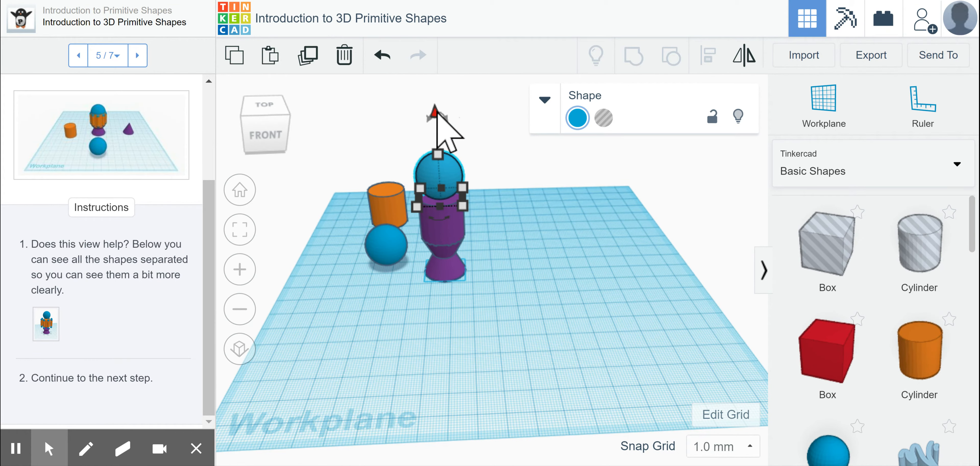
{"action": "left_click_drag", "start_coordinate": [436, 112], "coordinate": [434, 139]}
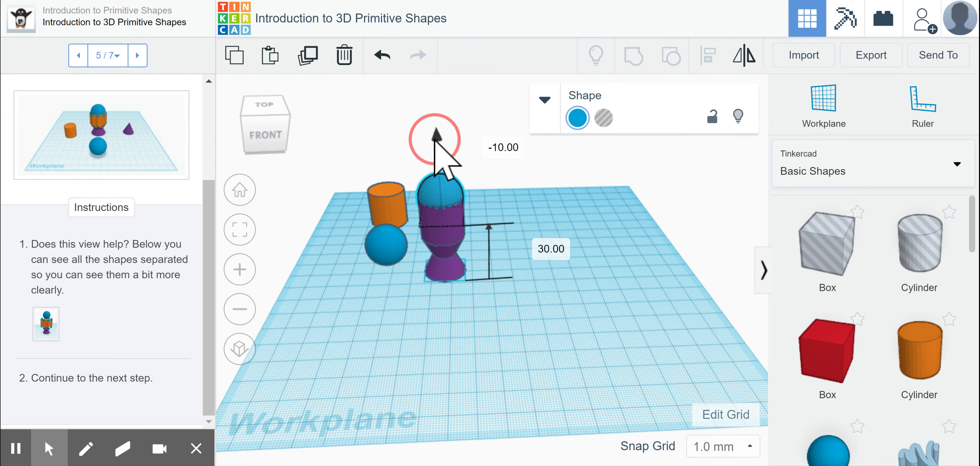
{"action": "left_click_drag", "start_coordinate": [434, 139], "coordinate": [434, 140]}
- Group the domed sphere with the rocket body
{"action": "right_click_drag", "start_coordinate": [490, 179], "coordinate": [511, 197]}
{"action": "left_click_drag", "start_coordinate": [492, 141], "coordinate": [440, 312]}
{"action": "left_click", "coordinate": [633, 57]}
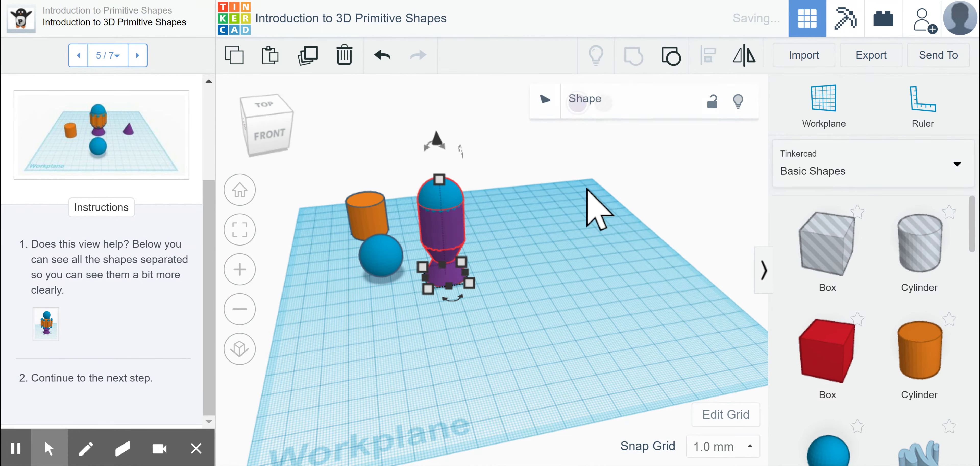
- Check the enlarged reference picture, close it, and move the orange cylinder to the front of the workplane, clear of the blue sphere
{"action": "left_click", "coordinate": [97, 131]}
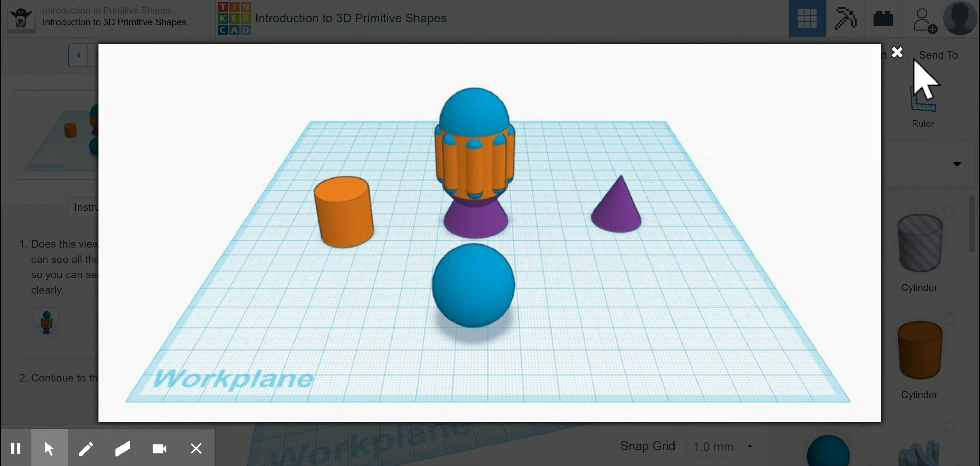
{"action": "left_click", "coordinate": [898, 53]}
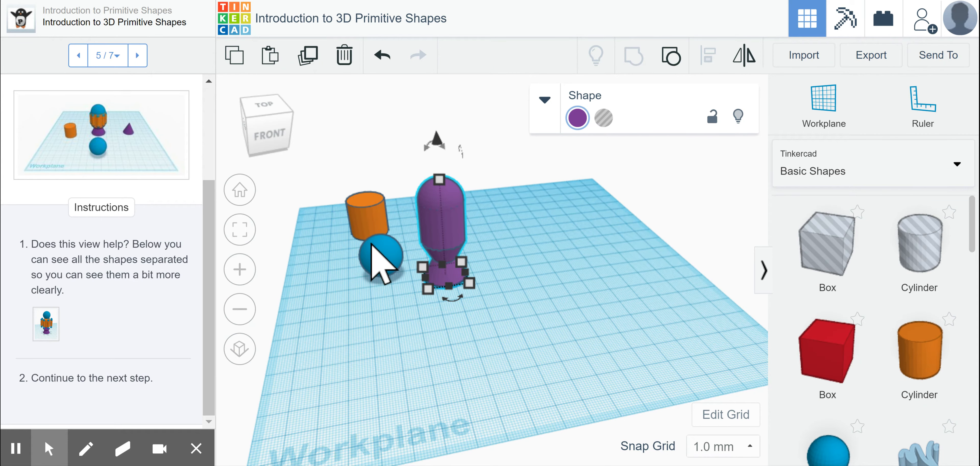
{"action": "left_click", "coordinate": [367, 217]}
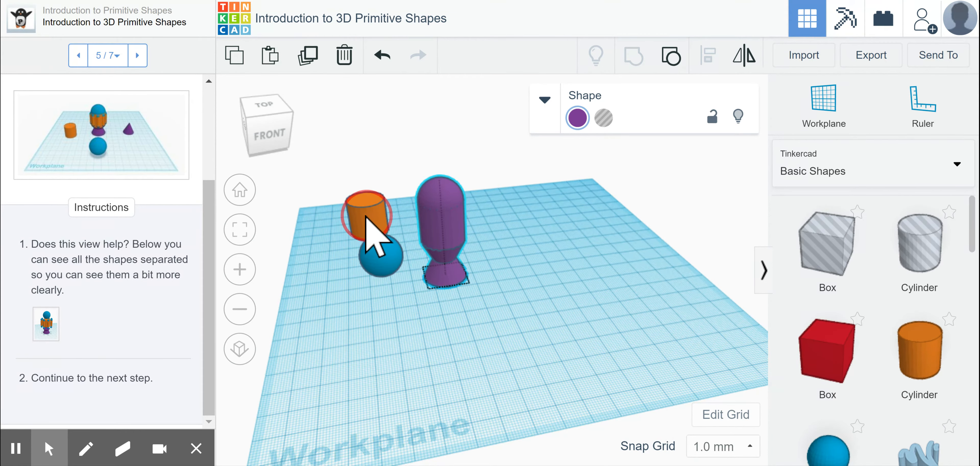
{"action": "left_click_drag", "start_coordinate": [365, 224], "coordinate": [388, 369]}
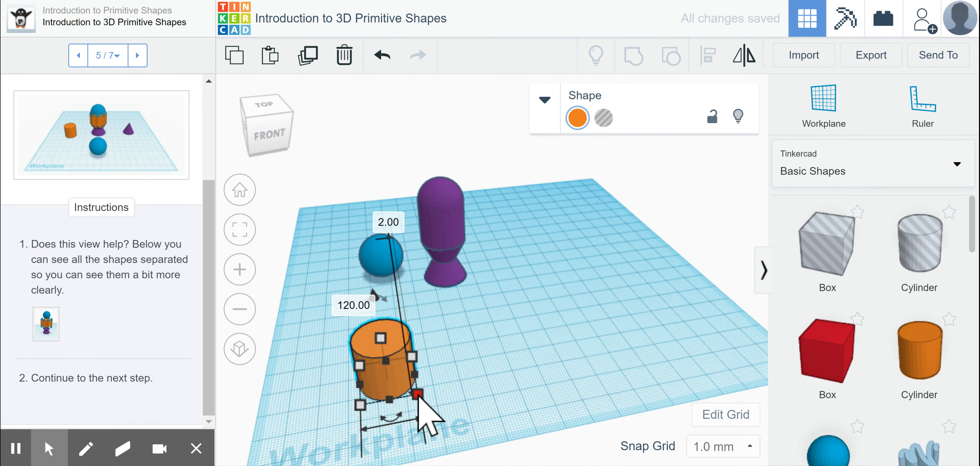
- Set the orange cylinder's width and length to 5 mm
{"action": "scroll", "coordinate": [416, 401], "scroll_direction": "down", "scroll_amount": 3}
{"action": "left_click", "coordinate": [432, 420]}
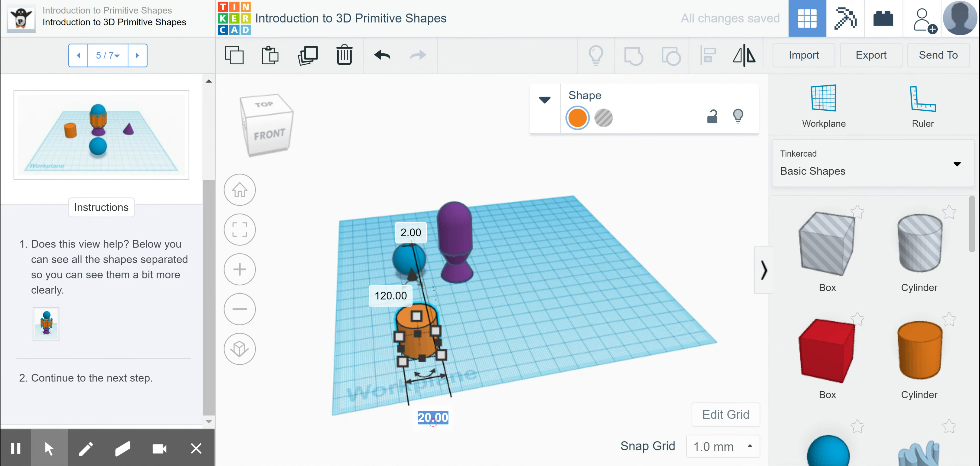
{"action": "type", "text": "5"}
{"action": "key", "text": "Return"}
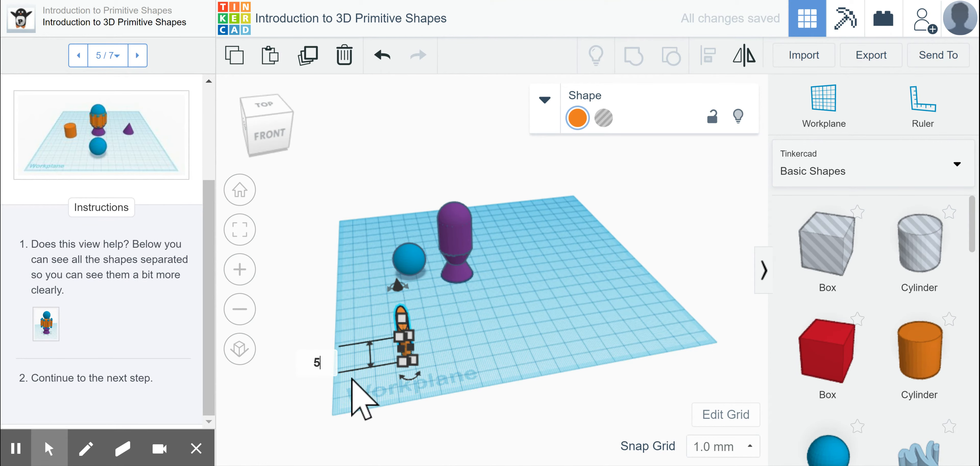
- Set the blue sphere's width and length to 5 mm
{"action": "right_click_drag", "start_coordinate": [448, 365], "coordinate": [448, 283]}
{"action": "left_click", "coordinate": [414, 275]}
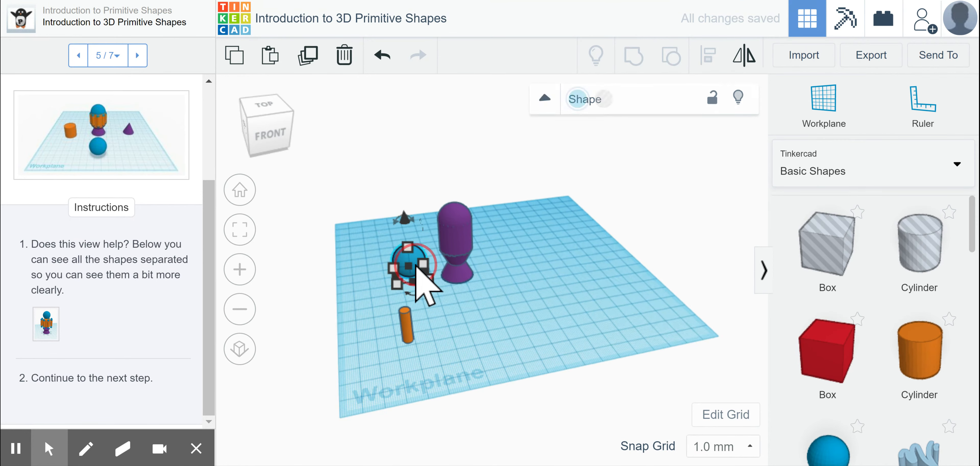
{"action": "mouse_move", "coordinate": [428, 279]}
{"action": "left_click", "coordinate": [426, 327]}
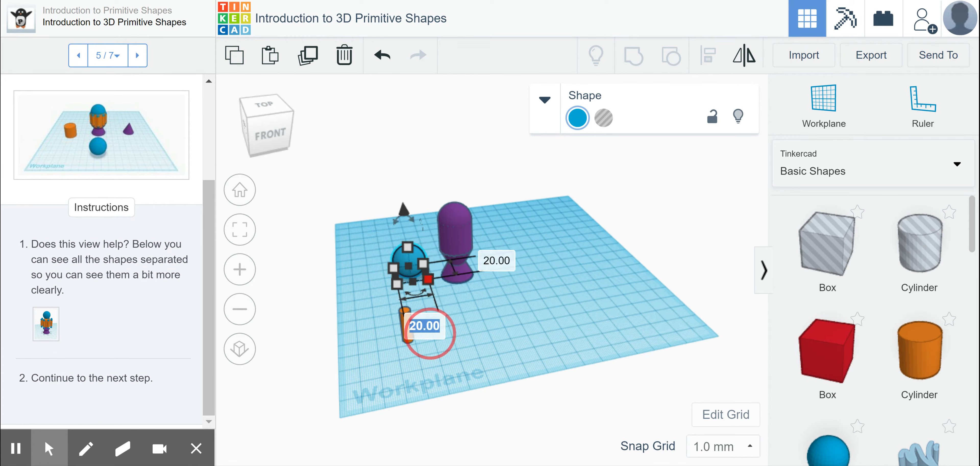
{"action": "left_click", "coordinate": [499, 258]}
{"action": "key", "text": "Return"}
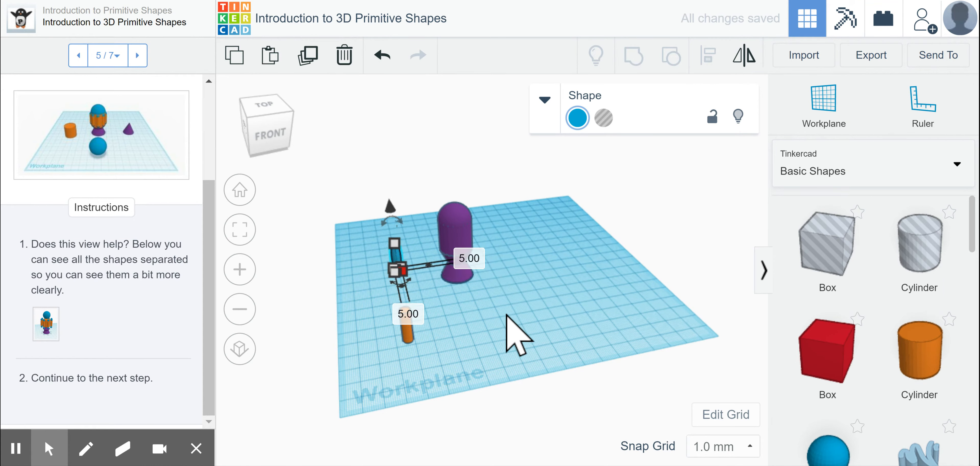
{"action": "left_click", "coordinate": [482, 324]}
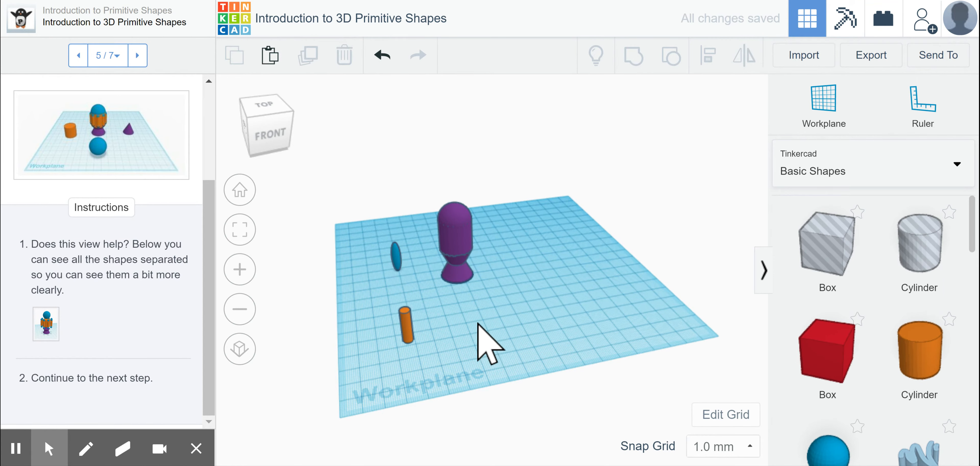
- Set the blue sphere's height to 5 mm and duplicate it slightly to the side of the original
{"action": "right_click_drag", "start_coordinate": [450, 299], "coordinate": [426, 247]}
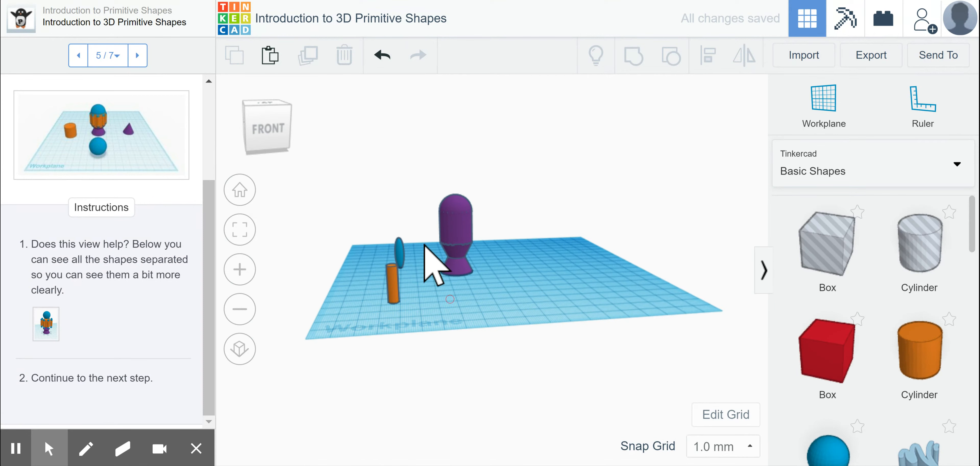
{"action": "left_click", "coordinate": [400, 249]}
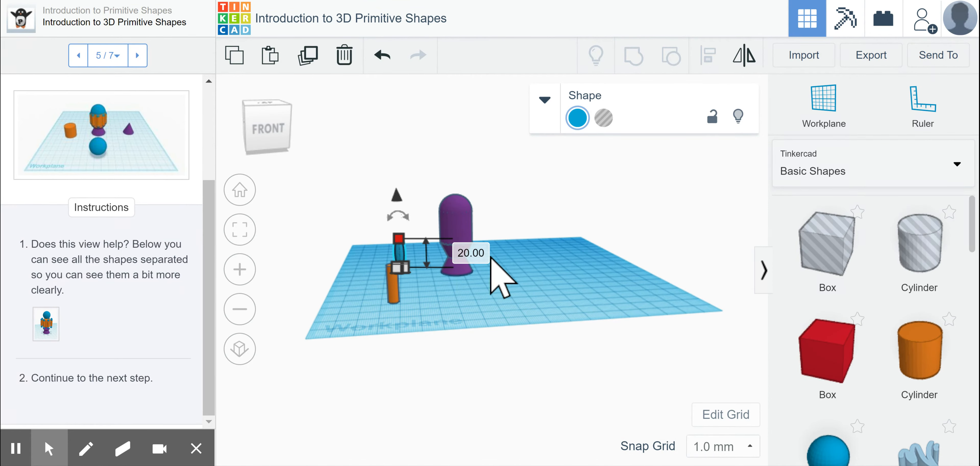
{"action": "left_click", "coordinate": [485, 250]}
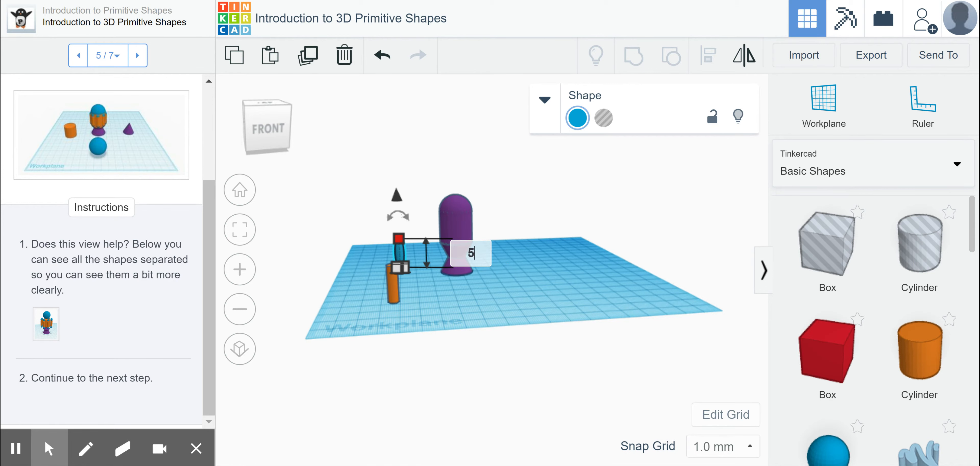
{"action": "key", "text": "Return"}
{"action": "right_click_drag", "start_coordinate": [509, 269], "coordinate": [506, 310]}
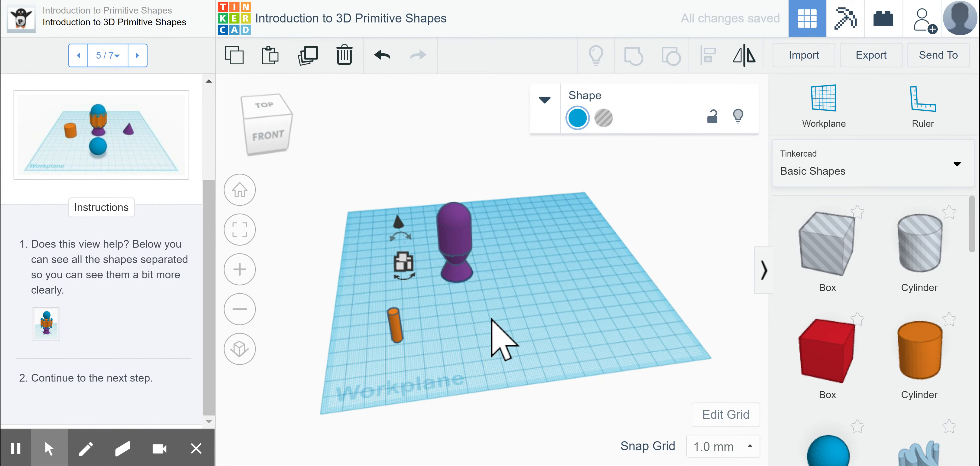
{"action": "scroll", "coordinate": [476, 346], "scroll_direction": "up", "scroll_amount": 3}
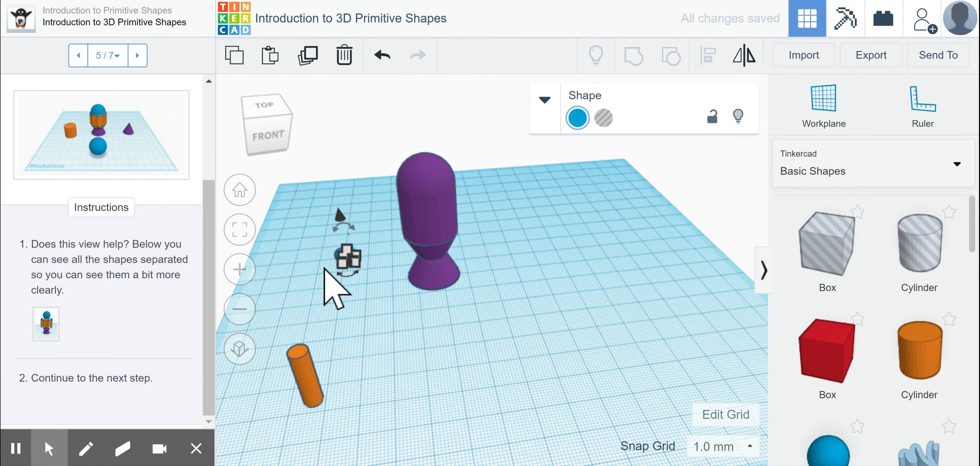
{"action": "left_click", "coordinate": [322, 237]}
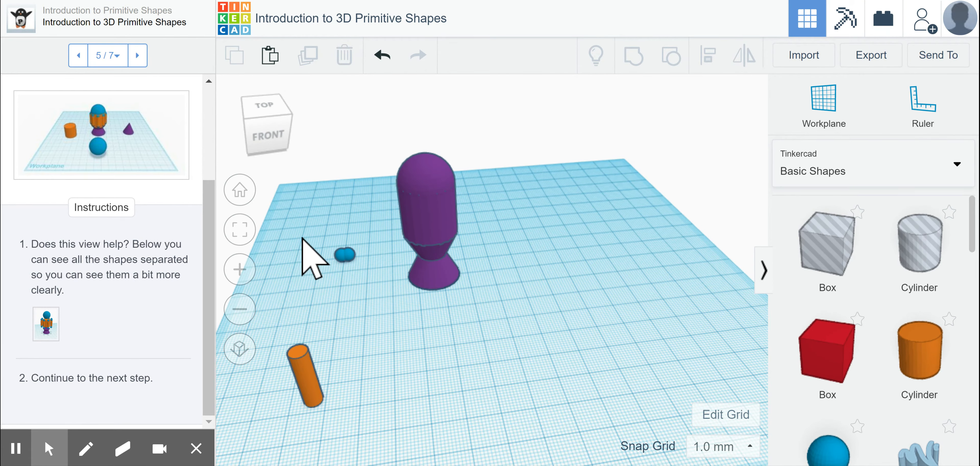
- Move the slim orange cylinder close to the pair of small blue spheres
{"action": "left_click_drag", "start_coordinate": [309, 379], "coordinate": [341, 288]}
{"action": "scroll", "coordinate": [365, 293], "scroll_direction": "up", "scroll_amount": 5}
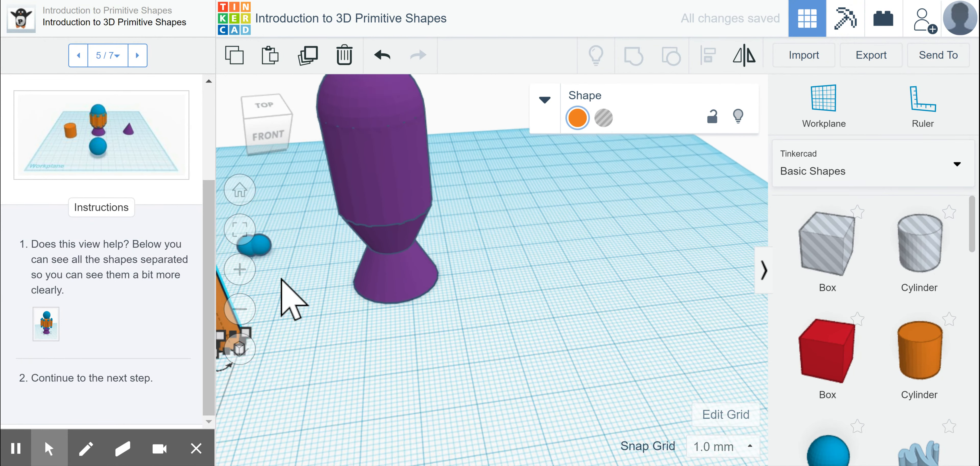
{"action": "left_click", "coordinate": [241, 230]}
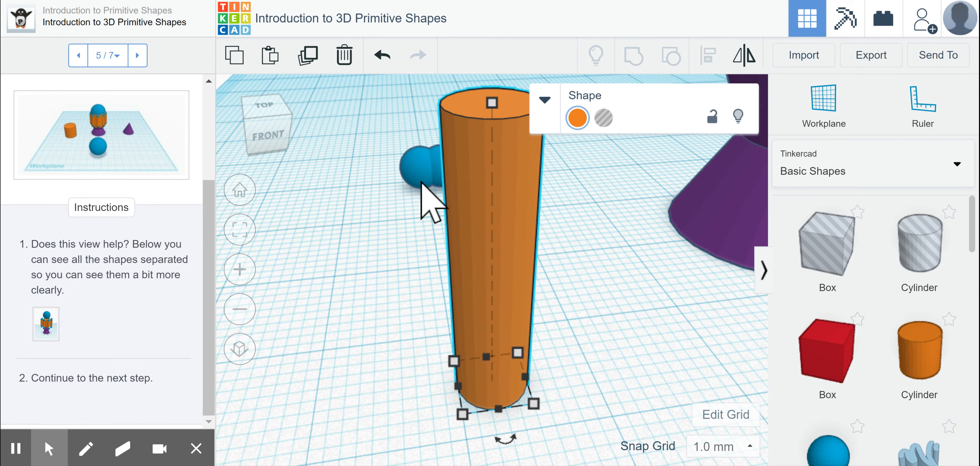
{"action": "scroll", "coordinate": [422, 183], "scroll_direction": "down", "scroll_amount": 2}
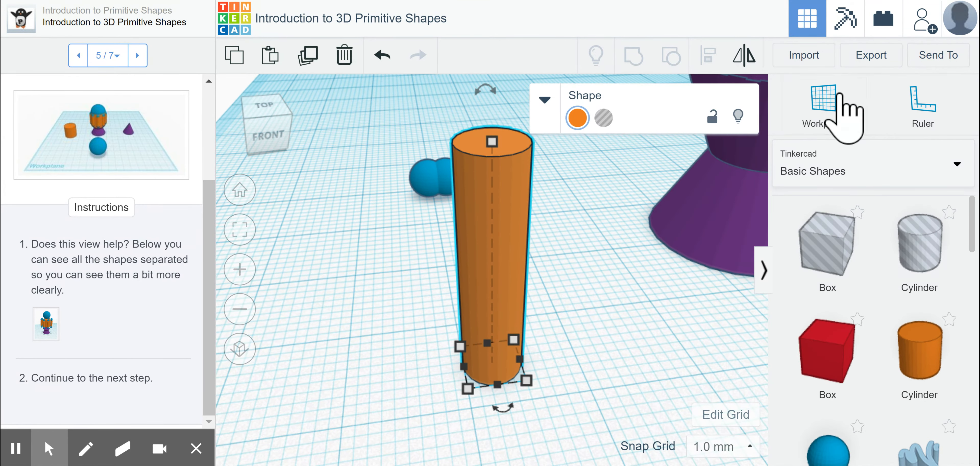
- Place the workplane on the orange cylinder's top face and raise one small blue sphere onto that plane
{"action": "left_click", "coordinate": [824, 102]}
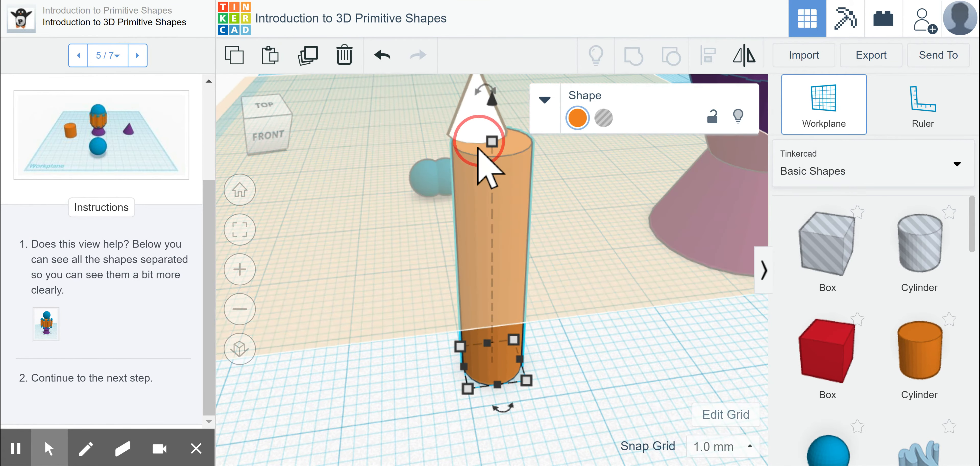
{"action": "left_click", "coordinate": [495, 146]}
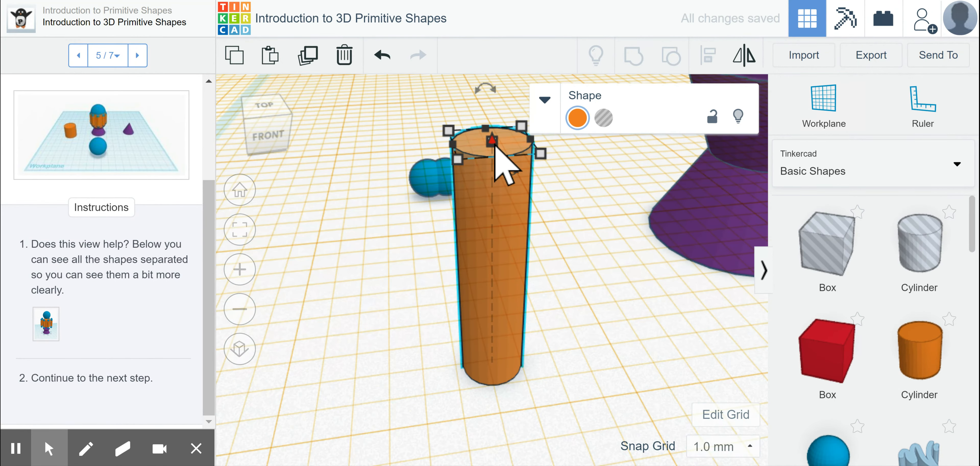
{"action": "left_click", "coordinate": [429, 191]}
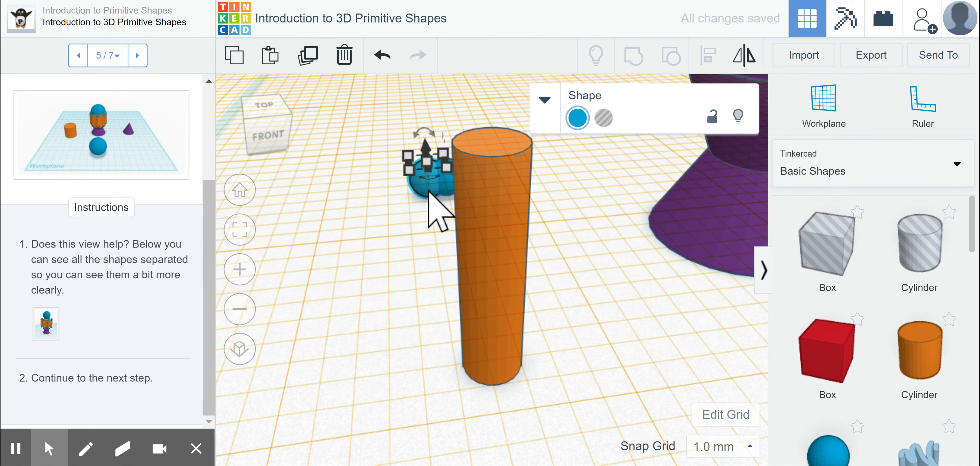
{"action": "left_click_drag", "start_coordinate": [427, 189], "coordinate": [431, 189]}
{"action": "scroll", "coordinate": [482, 196], "scroll_direction": "down", "scroll_amount": 5}
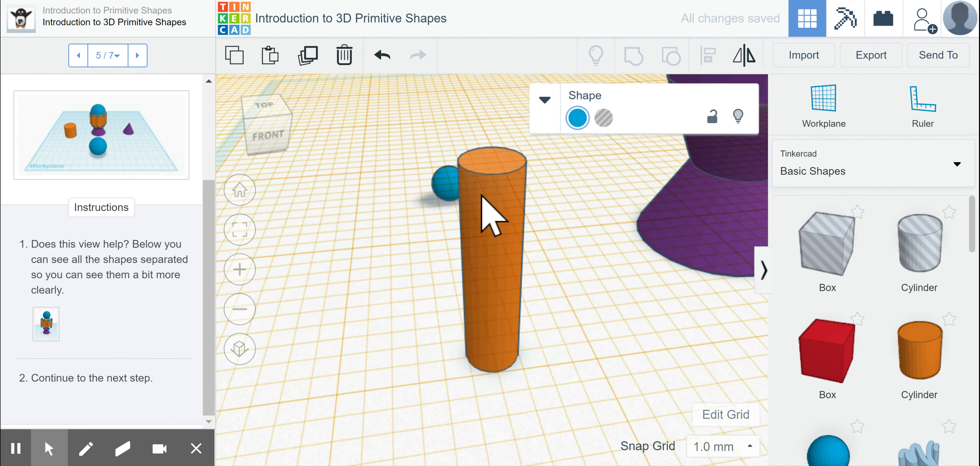
{"action": "scroll", "coordinate": [481, 195], "scroll_direction": "down", "scroll_amount": 2}
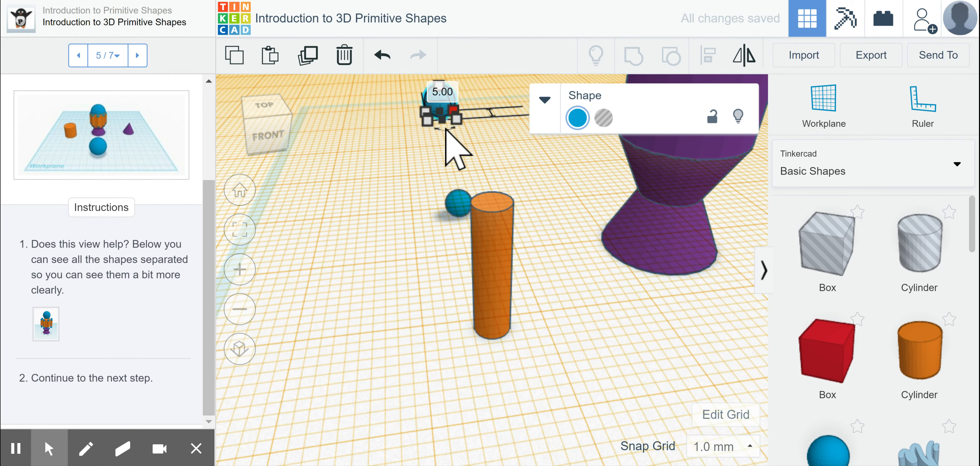
- Return the workplane to the base grid and center the raised sphere and the orange cylinder on each other in width and depth
{"action": "left_click", "coordinate": [824, 102]}
{"action": "left_click", "coordinate": [532, 360]}
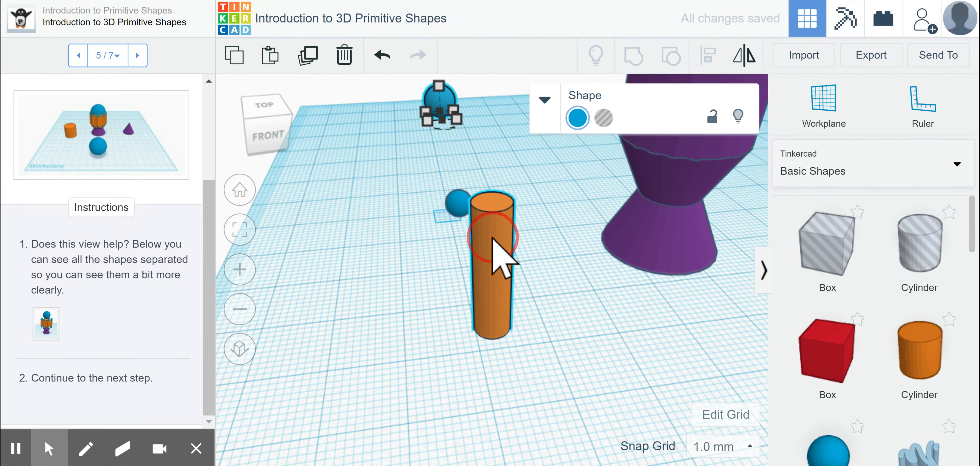
{"action": "left_click", "coordinate": [495, 255], "text": "shift"}
{"action": "left_click", "coordinate": [707, 55]}
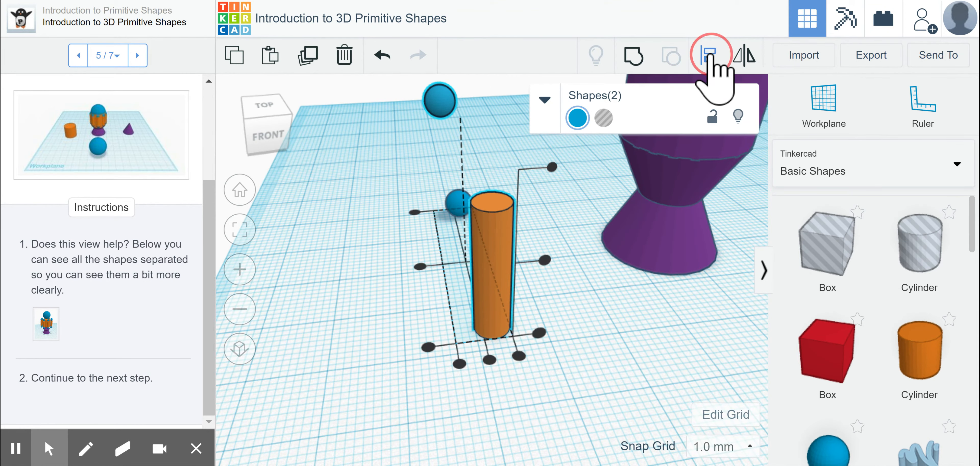
{"action": "left_click", "coordinate": [491, 360]}
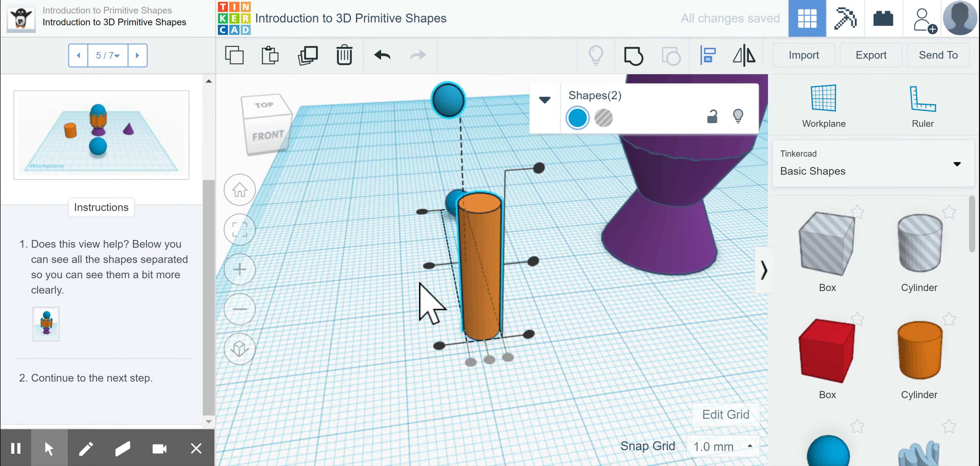
{"action": "left_click", "coordinate": [430, 265]}
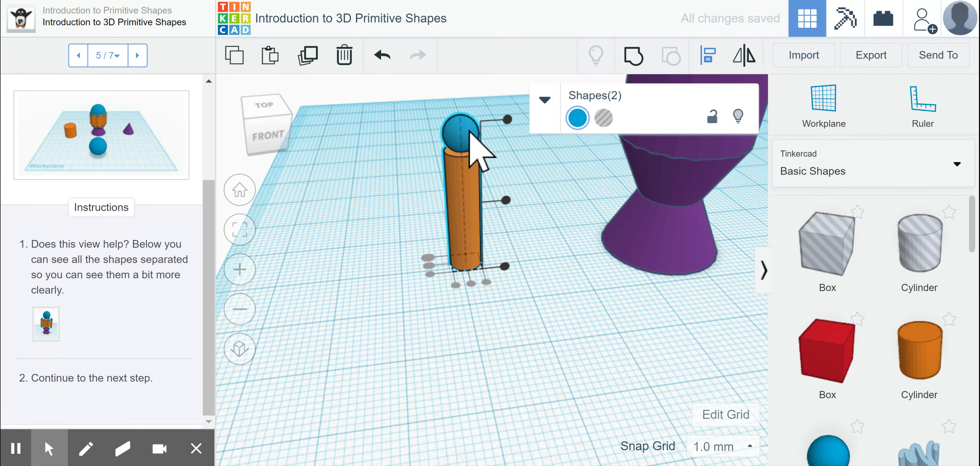
- Lower the small sphere by 3 mm, to 17 mm above the base, so that it caps the orange cylinder as a dome
{"action": "left_click", "coordinate": [520, 190]}
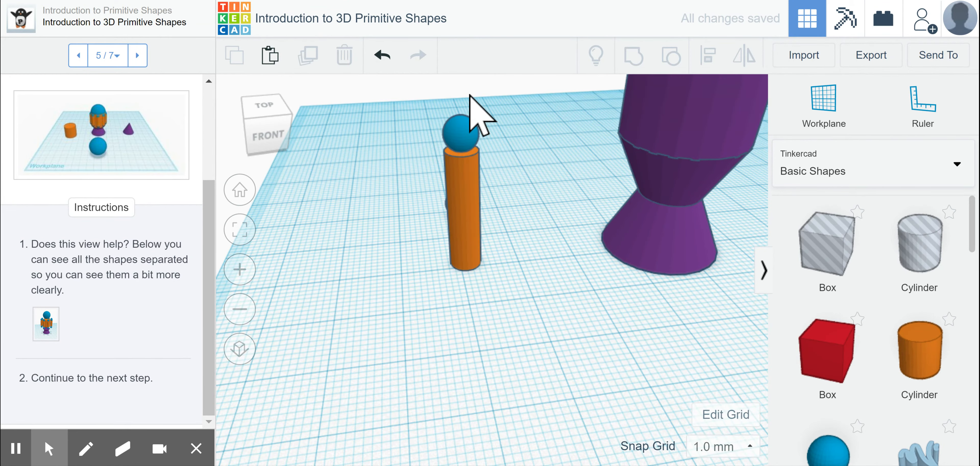
{"action": "scroll", "coordinate": [494, 219], "scroll_direction": "up", "scroll_amount": 2}
{"action": "scroll", "coordinate": [494, 223], "scroll_direction": "down", "scroll_amount": 3}
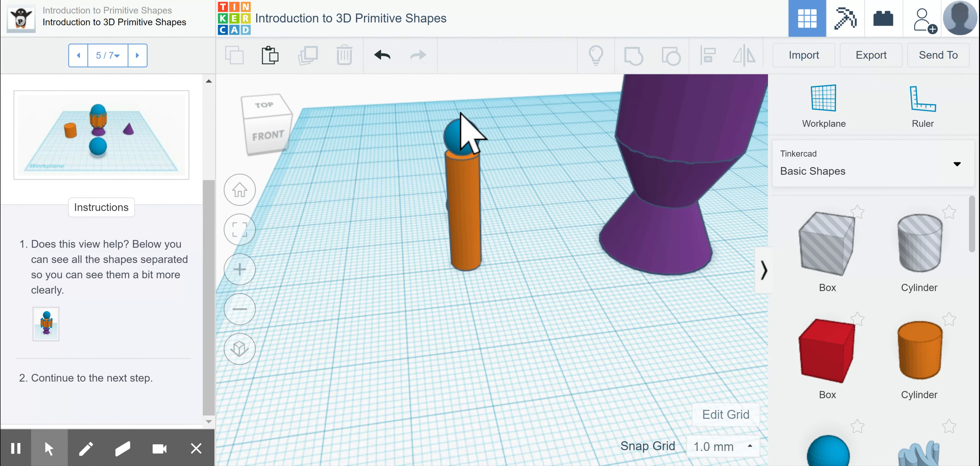
{"action": "left_click", "coordinate": [463, 152]}
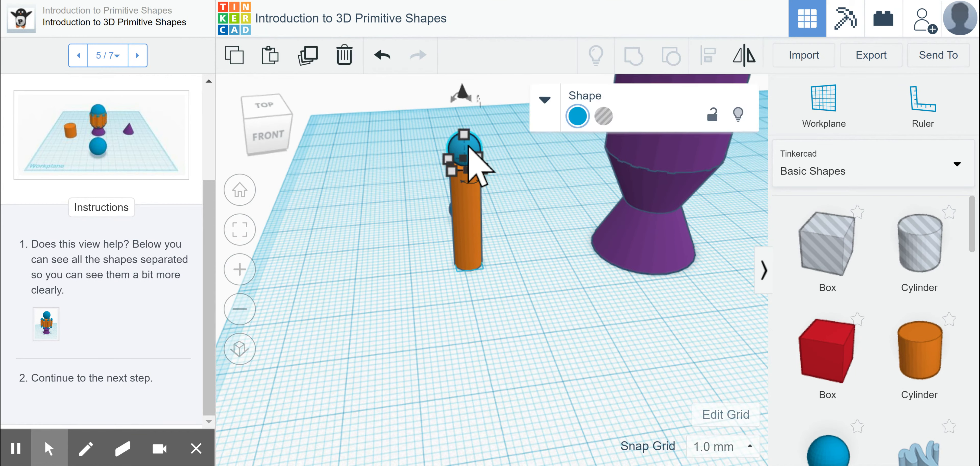
{"action": "left_click_drag", "start_coordinate": [463, 91], "coordinate": [464, 107]}
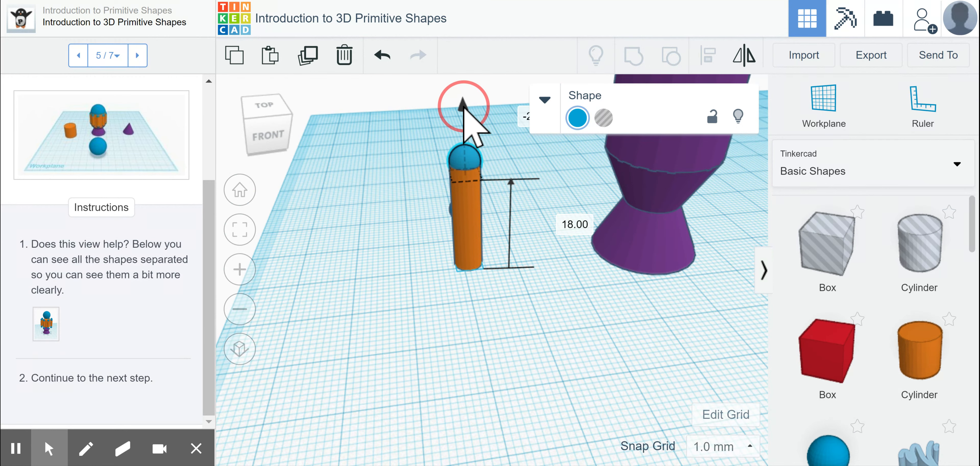
{"action": "left_click_drag", "start_coordinate": [464, 107], "coordinate": [463, 108]}
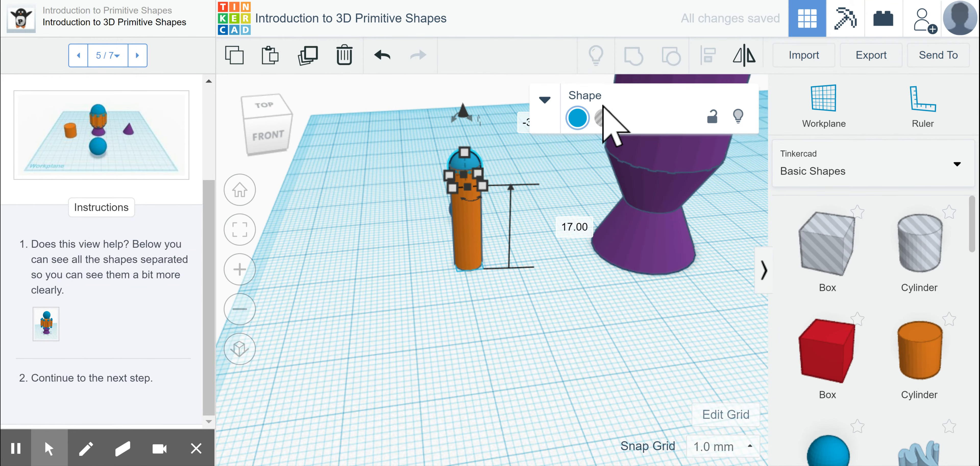
{"action": "left_click", "coordinate": [495, 278]}
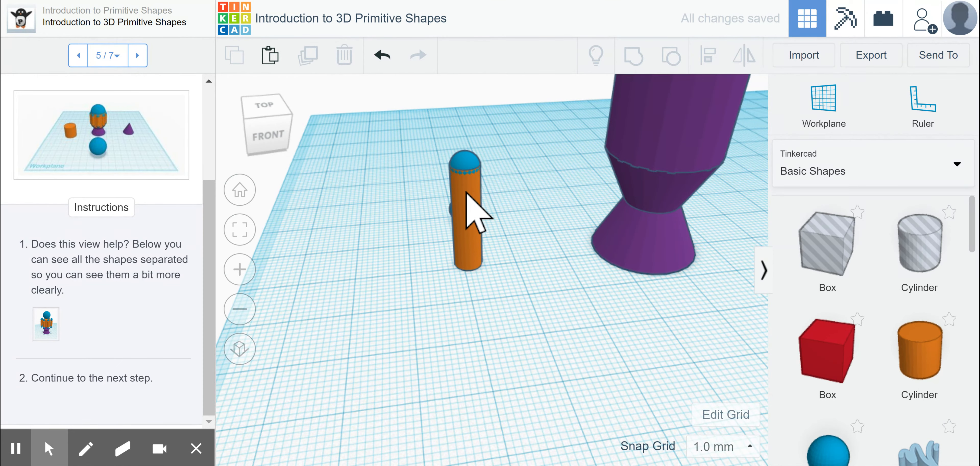
- Group the slim orange cylinder with the small blue sphere capping it into one shape
{"action": "left_click", "coordinate": [466, 190]}
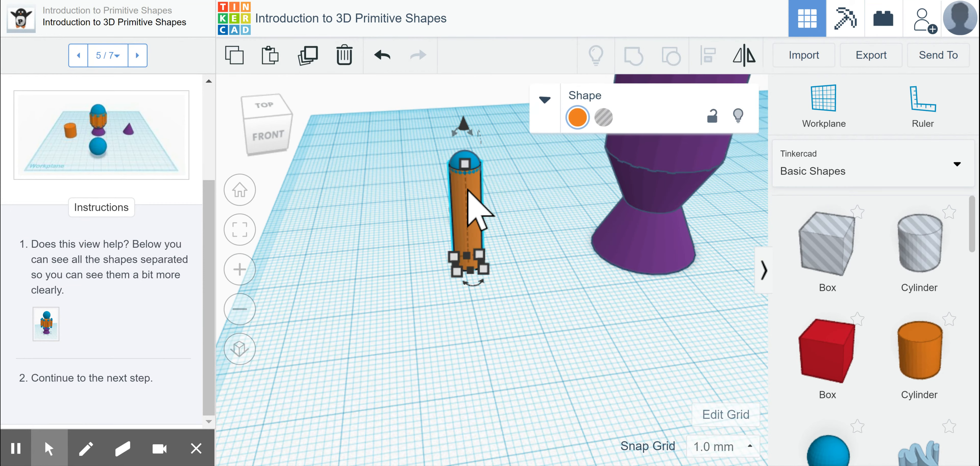
{"action": "left_click", "coordinate": [464, 158], "text": "shift"}
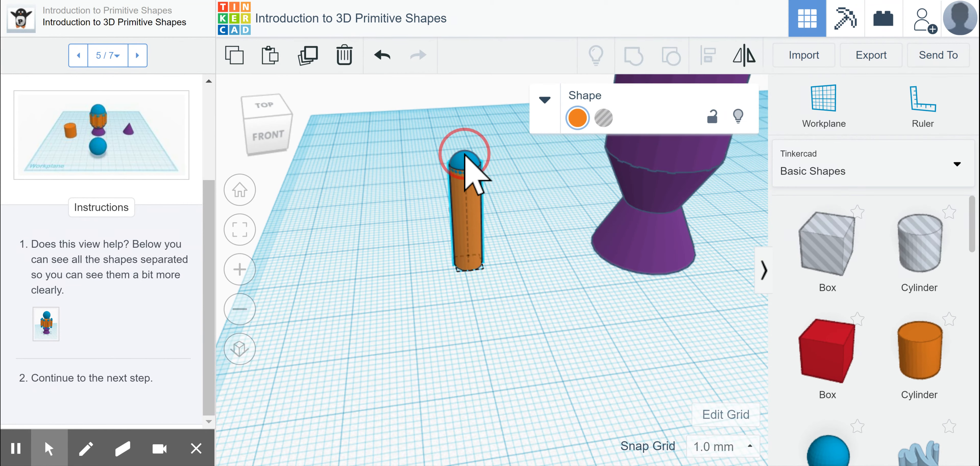
{"action": "left_click", "coordinate": [633, 56]}
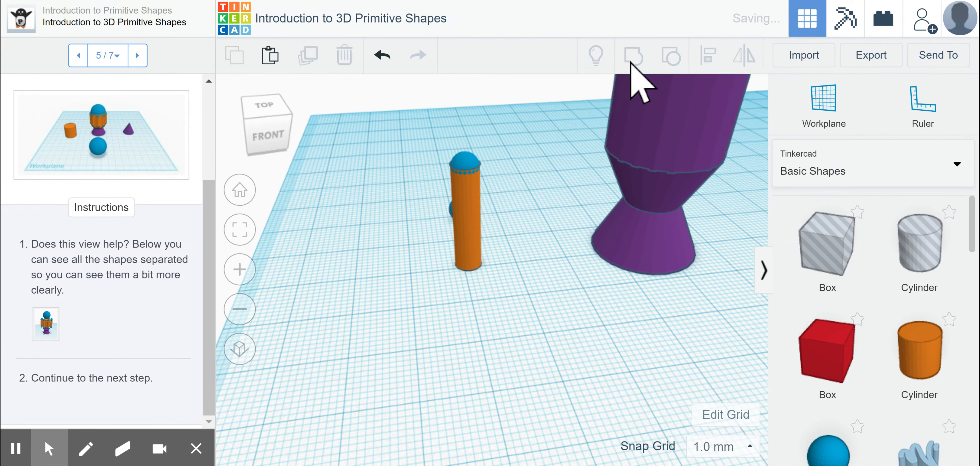
- Rotate the grouped orange cylinder 180° so that its domed end faces down
{"action": "right_click_drag", "start_coordinate": [451, 324], "coordinate": [548, 367]}
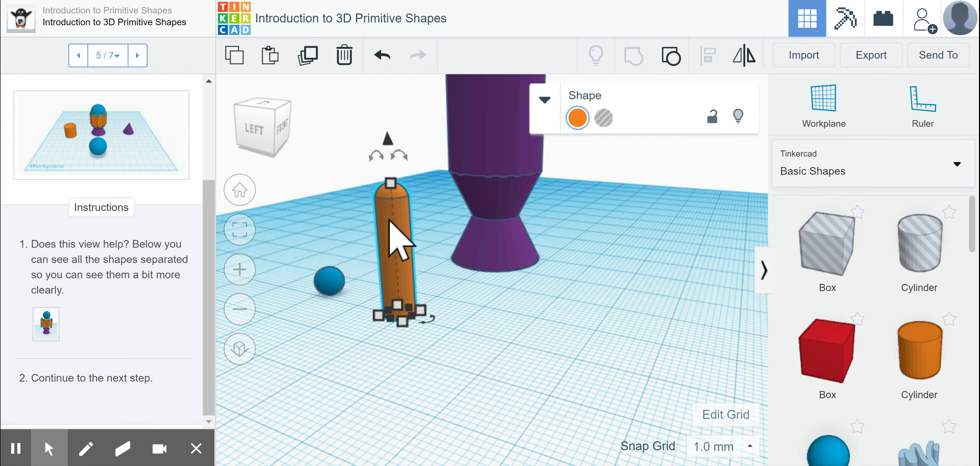
{"action": "left_click_drag", "start_coordinate": [392, 155], "coordinate": [393, 156]}
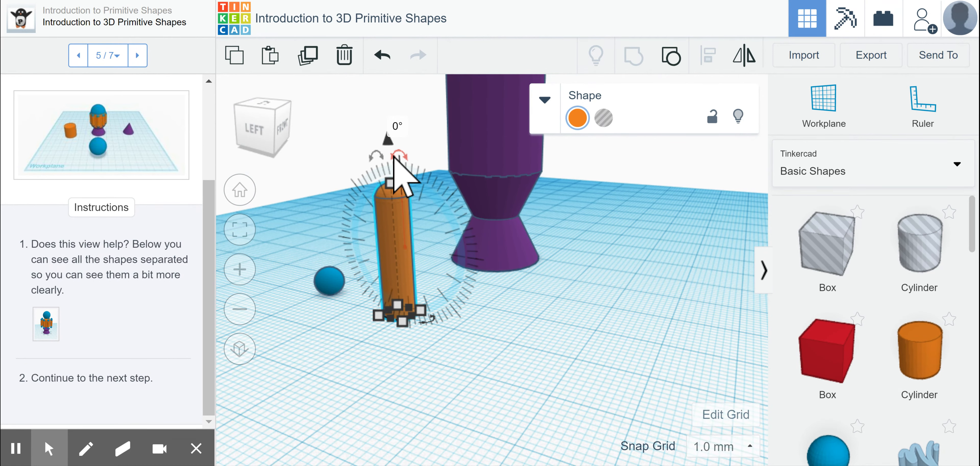
{"action": "left_click", "coordinate": [393, 155]}
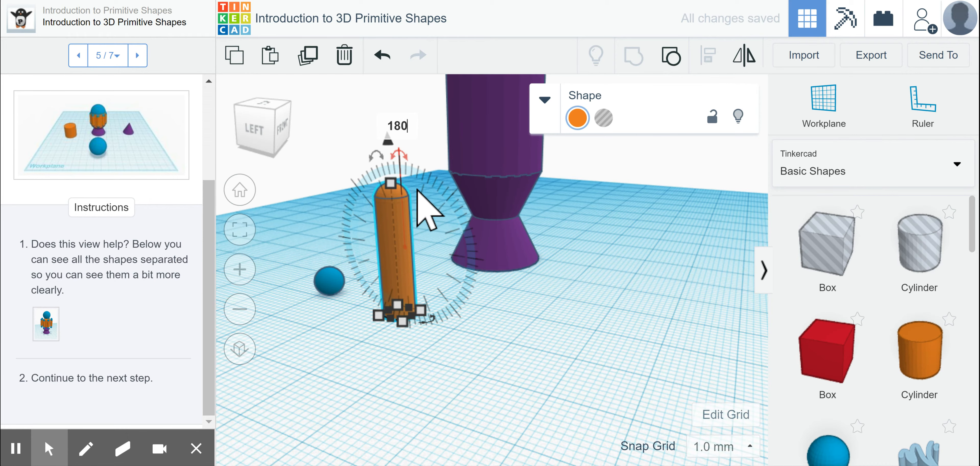
{"action": "key", "text": "Return"}
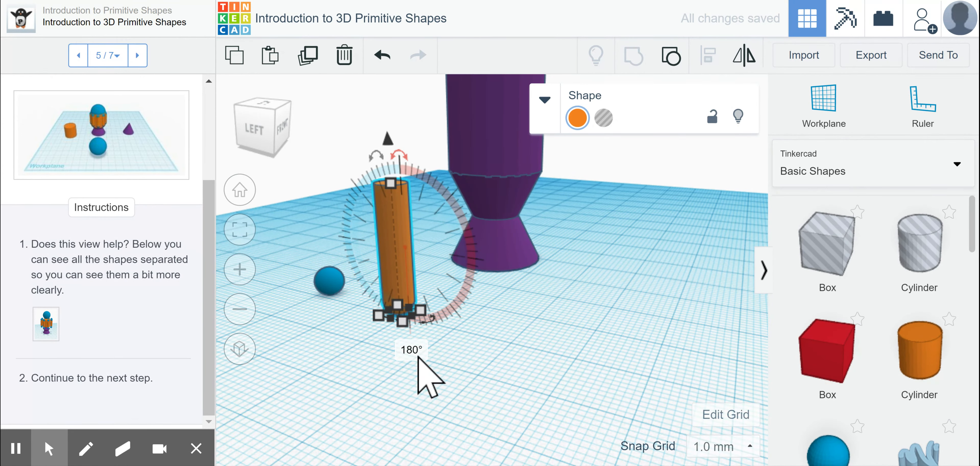
{"action": "left_click", "coordinate": [443, 395]}
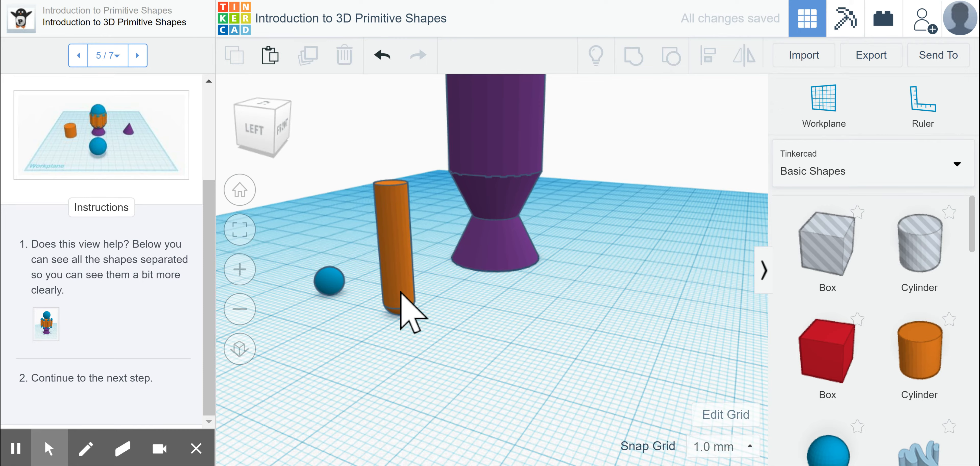
- Place the workplane on the flipped cylinder's flat top face and raise the remaining small blue sphere onto that plane
{"action": "scroll", "coordinate": [401, 292], "scroll_direction": "up", "scroll_amount": 3}
{"action": "right_click_drag", "start_coordinate": [385, 201], "coordinate": [560, 154]}
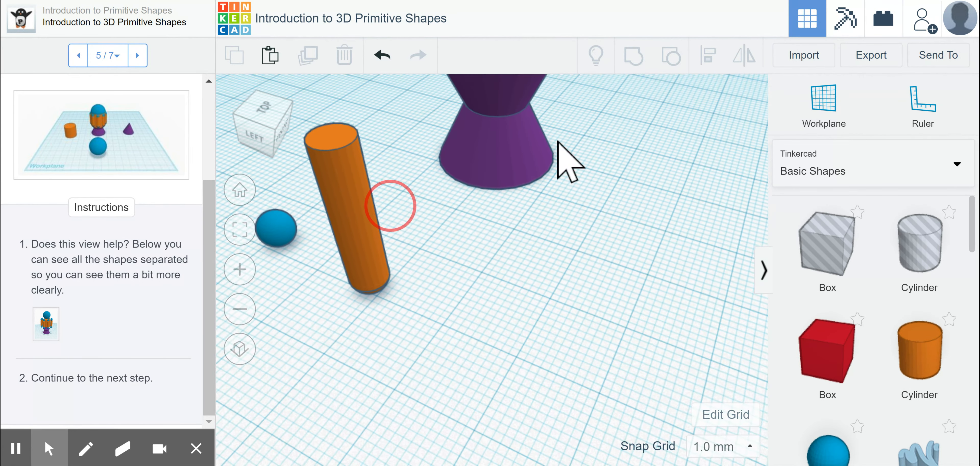
{"action": "left_click", "coordinate": [823, 111]}
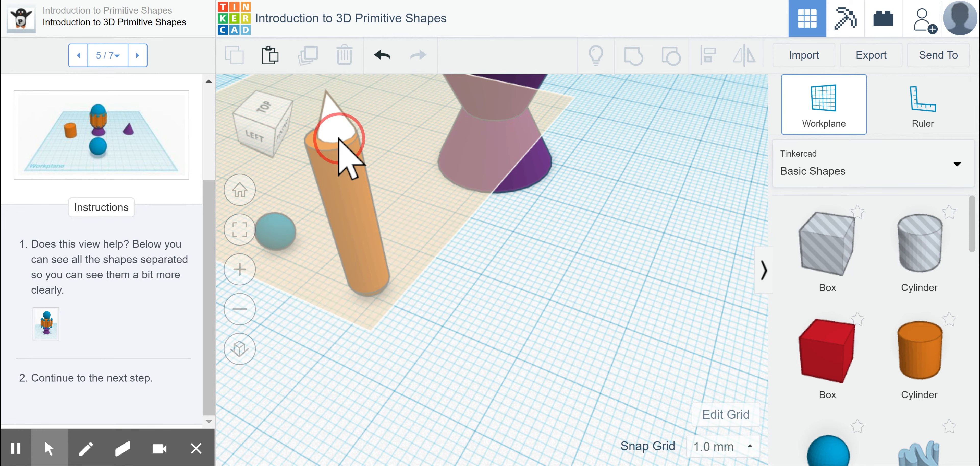
{"action": "left_click", "coordinate": [338, 138]}
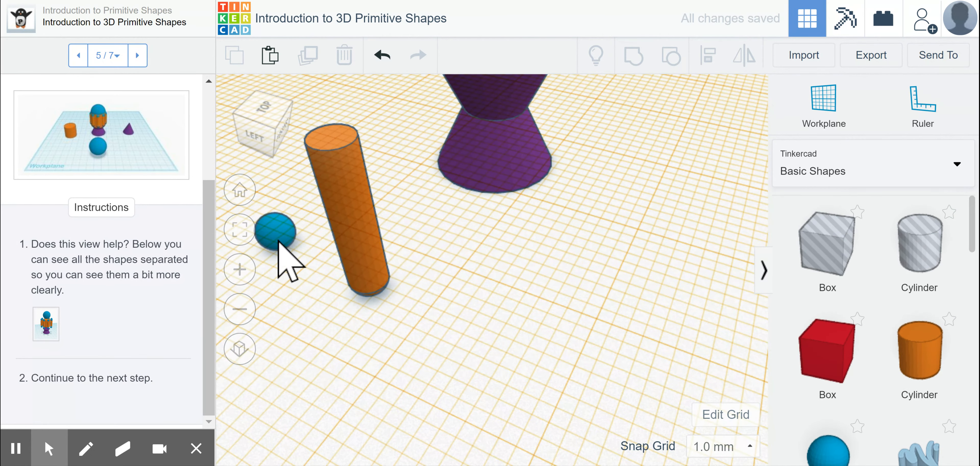
{"action": "left_click", "coordinate": [279, 240]}
{"action": "key", "text": "d"}
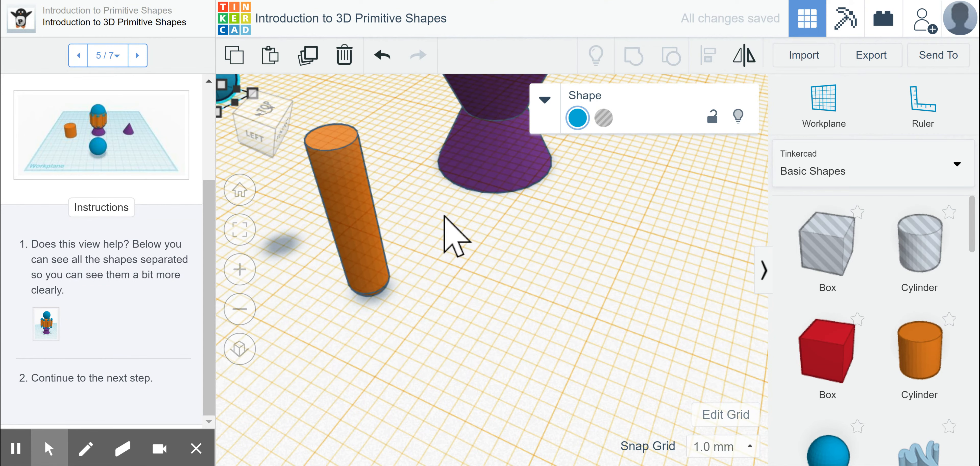
- Return the workplane to the base grid and center the raised sphere and the flipped cylinder on each other in width and depth
{"action": "left_click", "coordinate": [799, 101]}
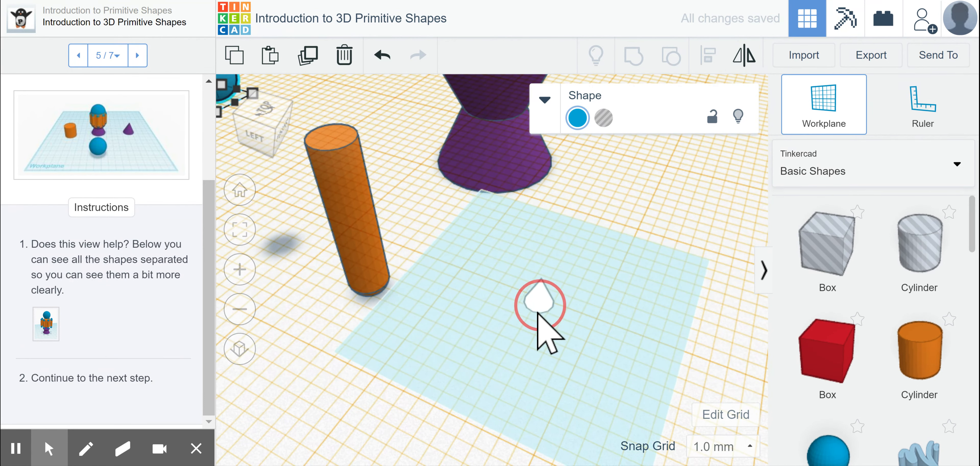
{"action": "left_click", "coordinate": [538, 313]}
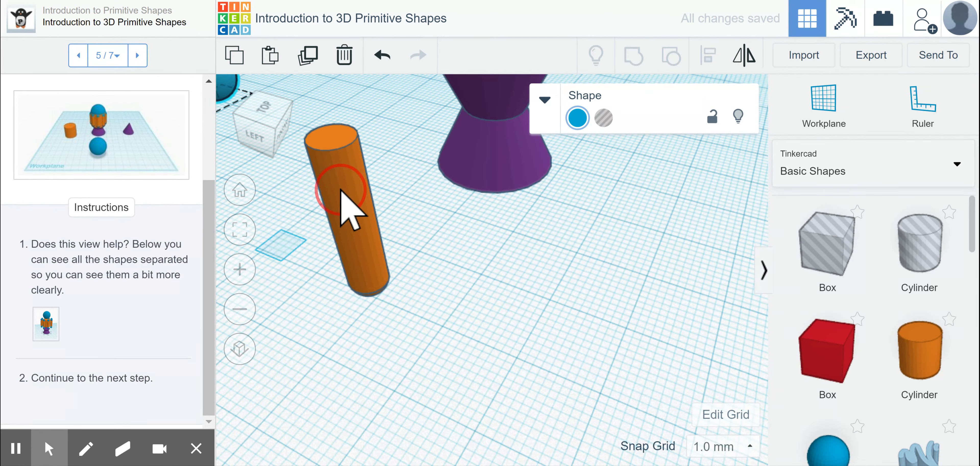
{"action": "left_click", "coordinate": [351, 209], "text": "shift"}
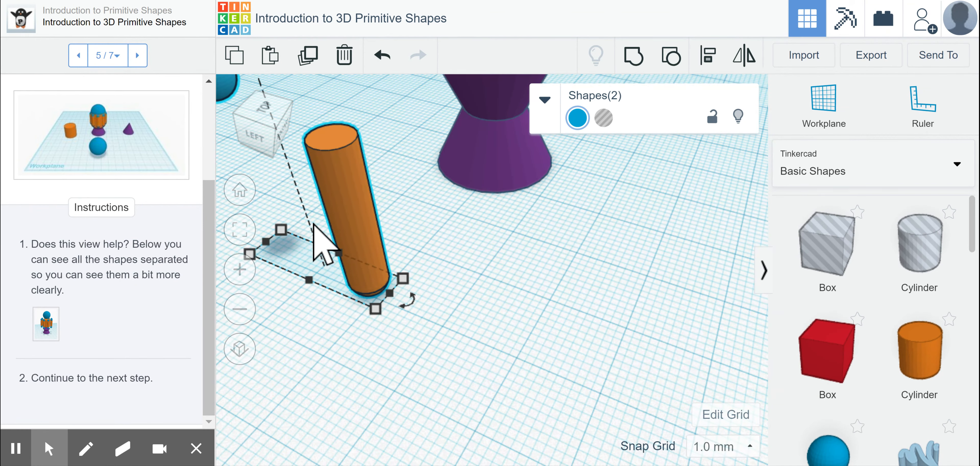
{"action": "scroll", "coordinate": [416, 164], "scroll_direction": "down", "scroll_amount": 3}
{"action": "left_click", "coordinate": [713, 59]}
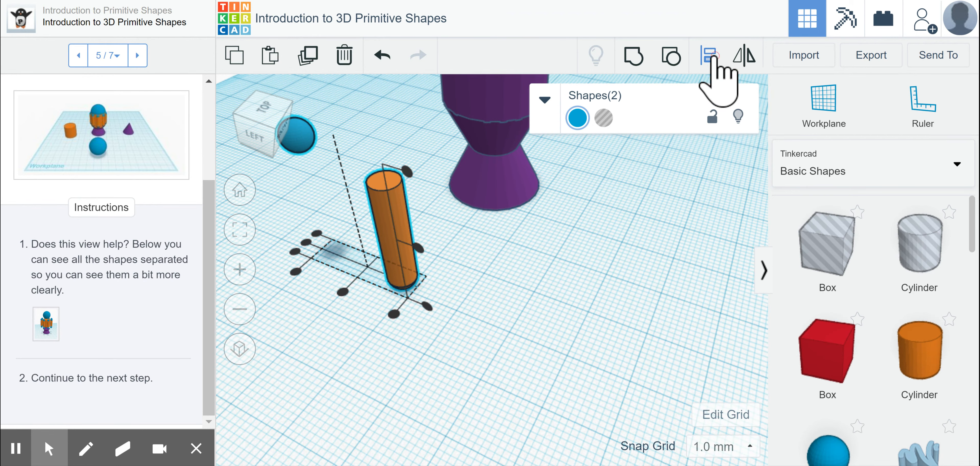
{"action": "left_click", "coordinate": [342, 290]}
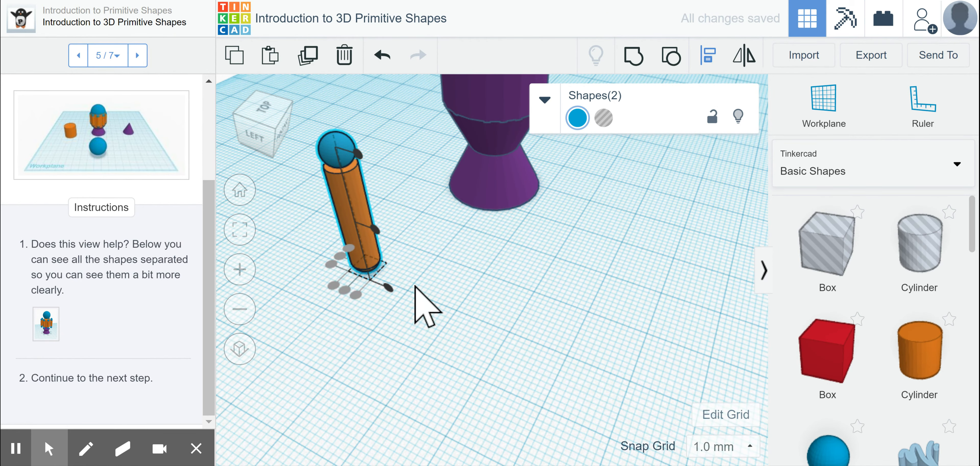
{"action": "left_click", "coordinate": [417, 304]}
- Lower the small blue sphere by 3 mm so that it caps the cylinder's flat end as a dome
{"action": "right_click_drag", "start_coordinate": [418, 336], "coordinate": [368, 213]}
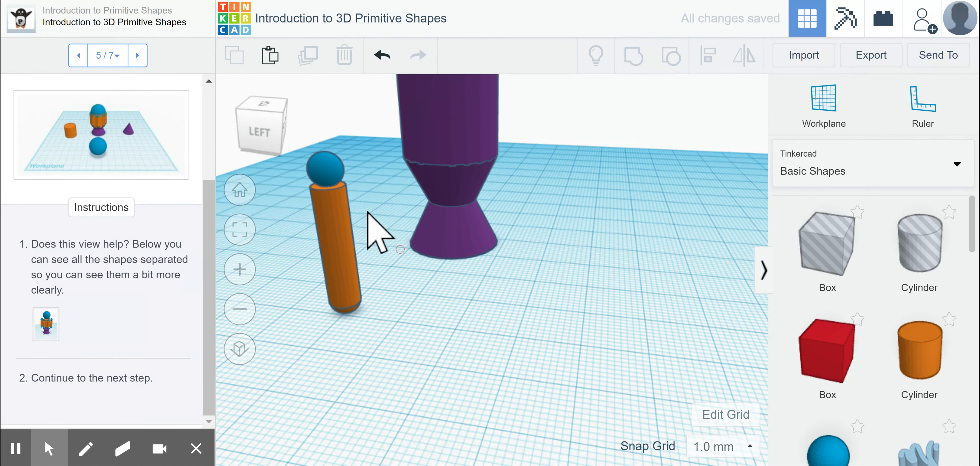
{"action": "left_click", "coordinate": [326, 167]}
{"action": "left_click_drag", "start_coordinate": [319, 112], "coordinate": [318, 106]}
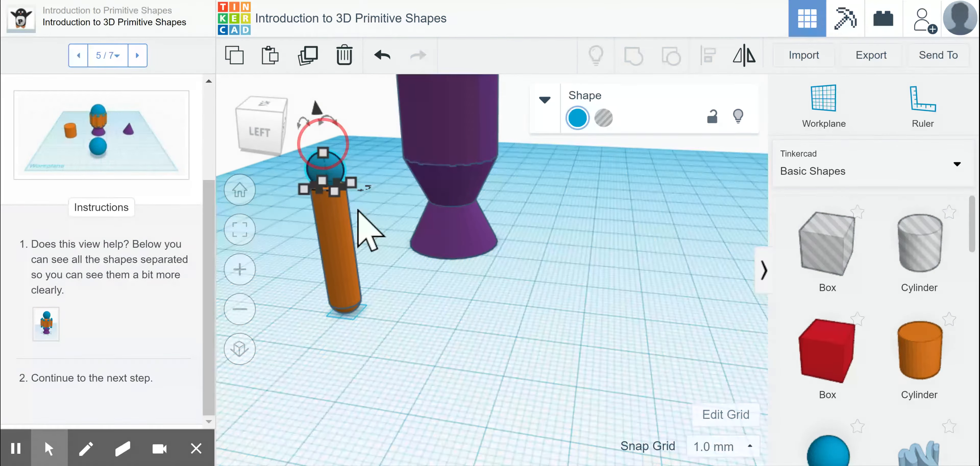
{"action": "scroll", "coordinate": [380, 272], "scroll_direction": "up", "scroll_amount": 2}
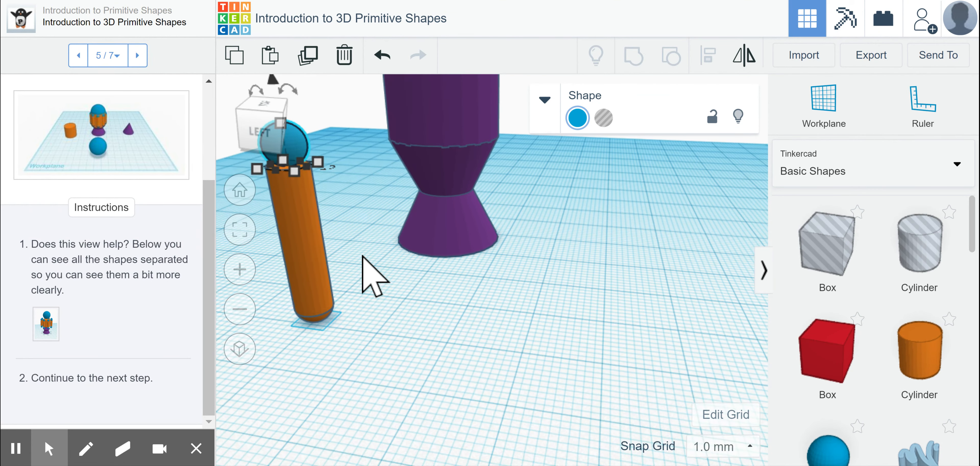
{"action": "left_click", "coordinate": [237, 236]}
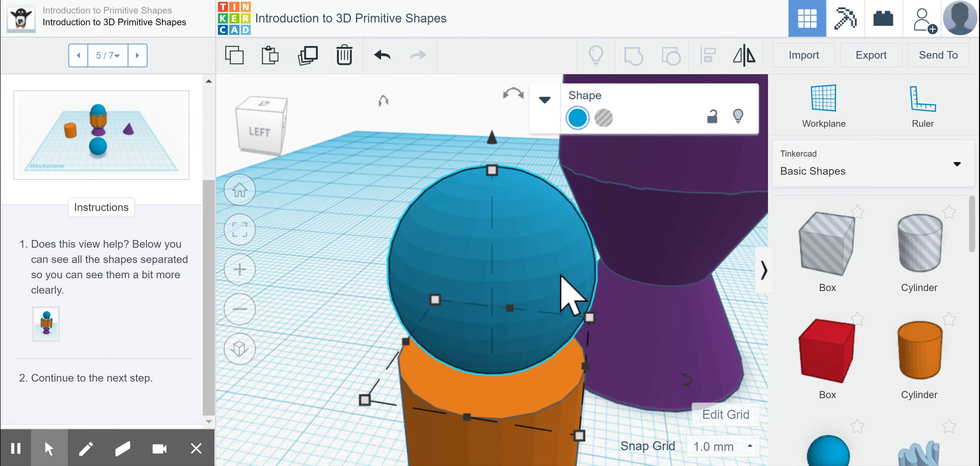
{"action": "scroll", "coordinate": [565, 297], "scroll_direction": "down", "scroll_amount": 2}
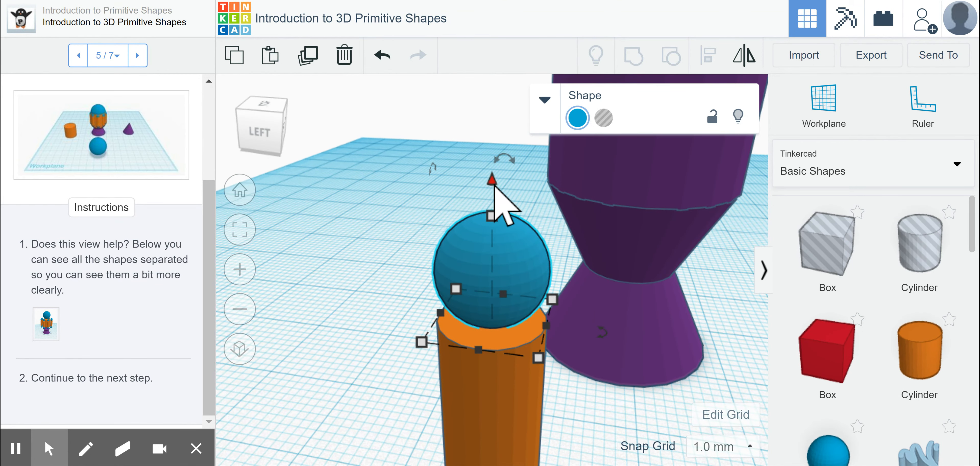
{"action": "left_click_drag", "start_coordinate": [493, 183], "coordinate": [499, 266]}
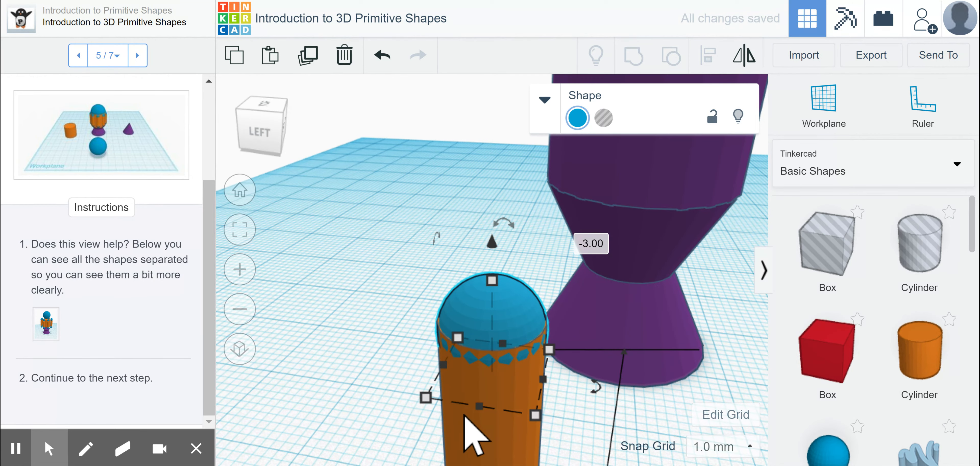
- Group the second sphere with the orange cylinder into one capsule and compare it with the enlarged reference picture
{"action": "left_click", "coordinate": [485, 434], "text": "shift"}
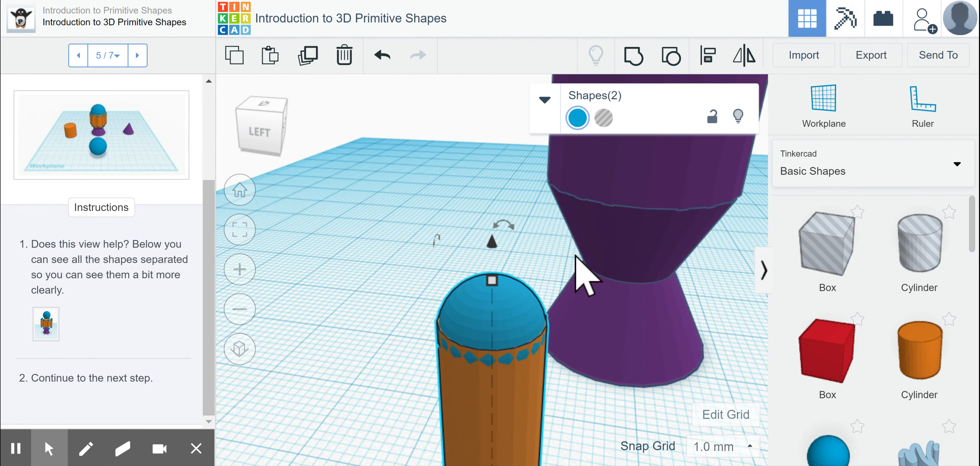
{"action": "left_click", "coordinate": [630, 55]}
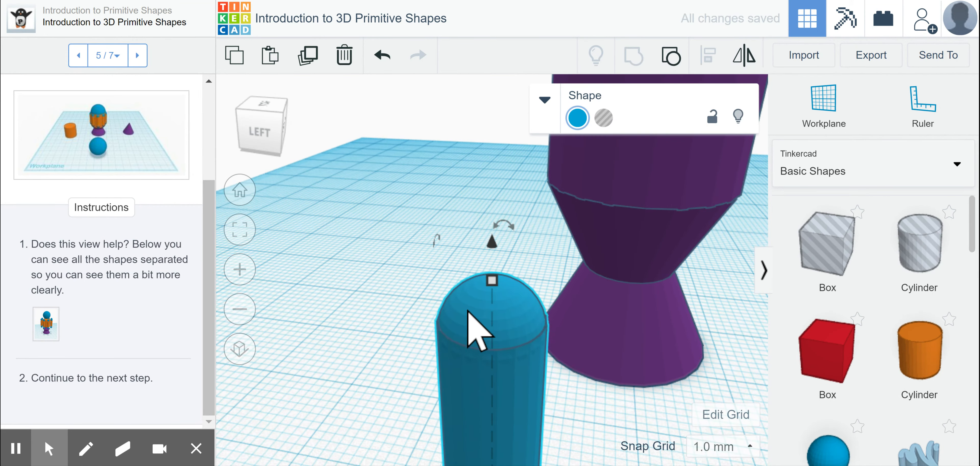
{"action": "right_click_drag", "start_coordinate": [566, 394], "coordinate": [499, 356]}
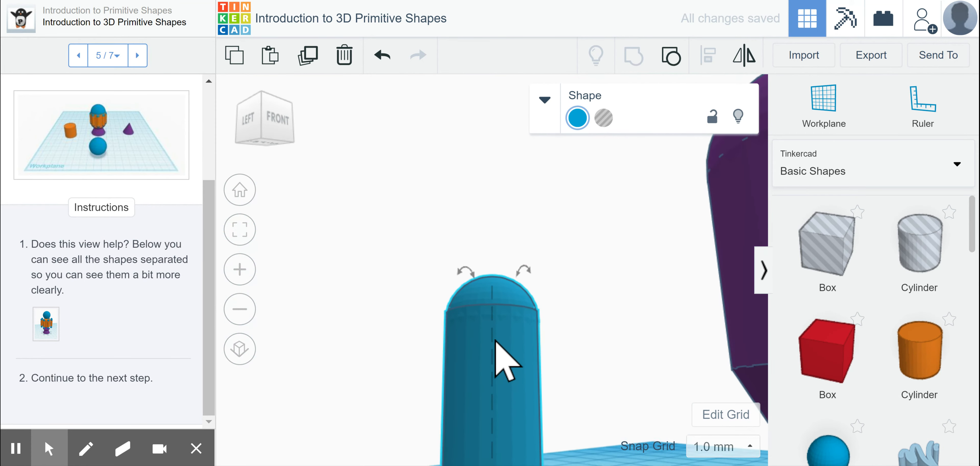
{"action": "left_click", "coordinate": [240, 229]}
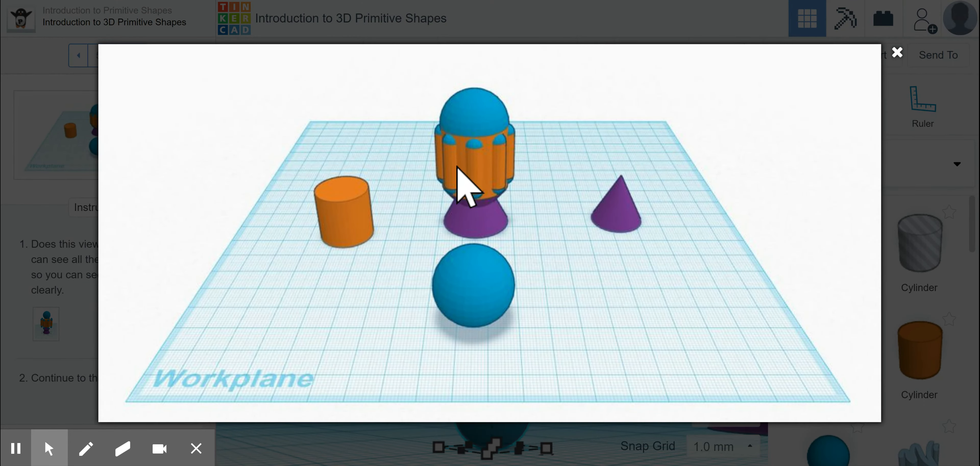
{"action": "left_click", "coordinate": [897, 52]}
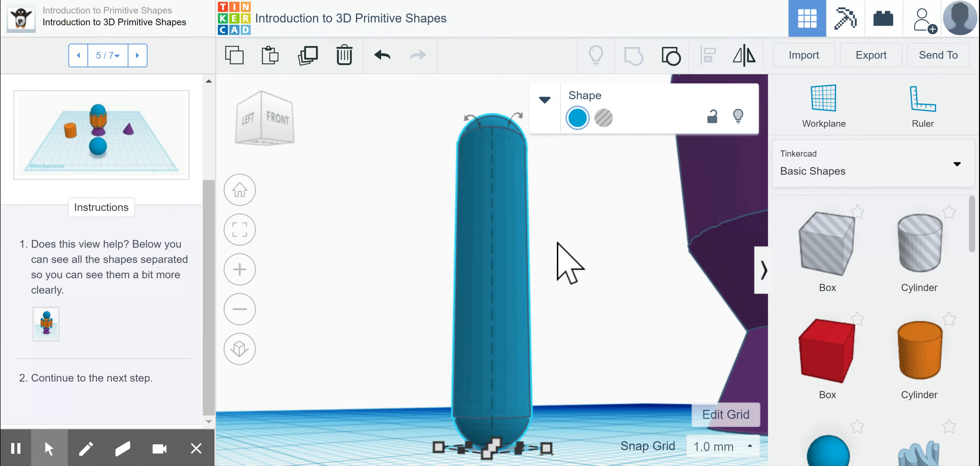
- Make five copies of the blue capsule, each offset by the same small distance to form an overlapping row
{"action": "scroll", "coordinate": [574, 300], "scroll_direction": "down", "scroll_amount": 5}
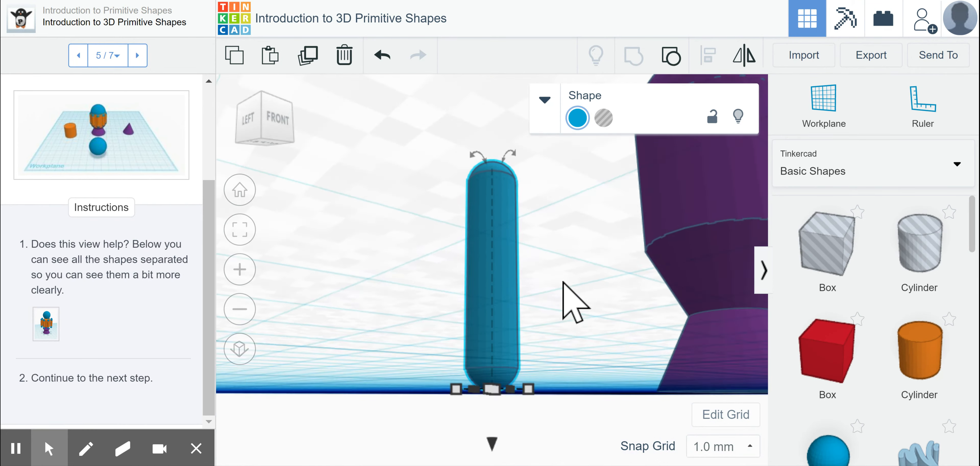
{"action": "right_click_drag", "start_coordinate": [601, 198], "coordinate": [673, 249]}
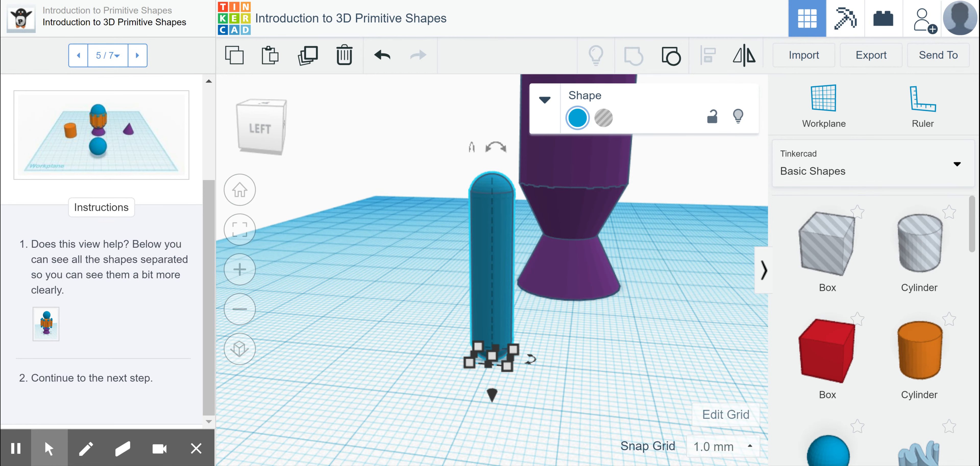
{"action": "key", "text": "ctrl+d"}
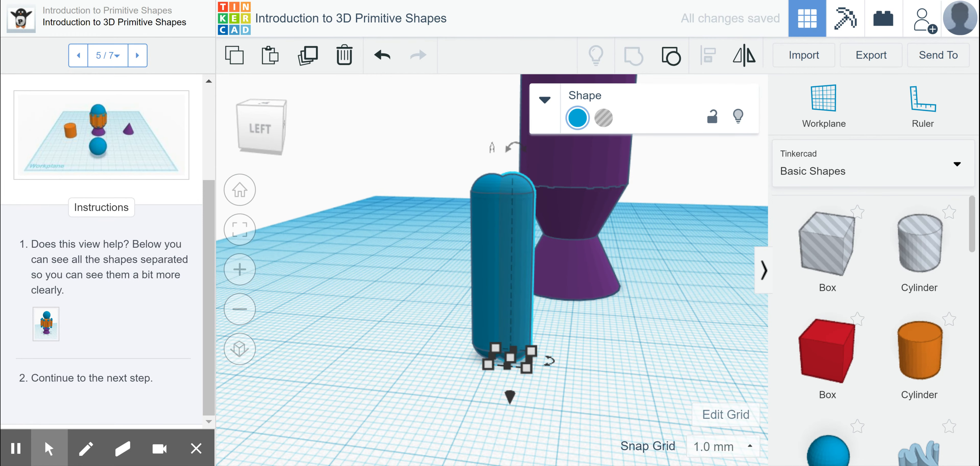
{"action": "key", "text": "ctrl+d"}
{"action": "key", "text": "ctrl+d"}
{"action": "key", "text": "ctrl+d"}
{"action": "key", "text": "ctrl+d"}
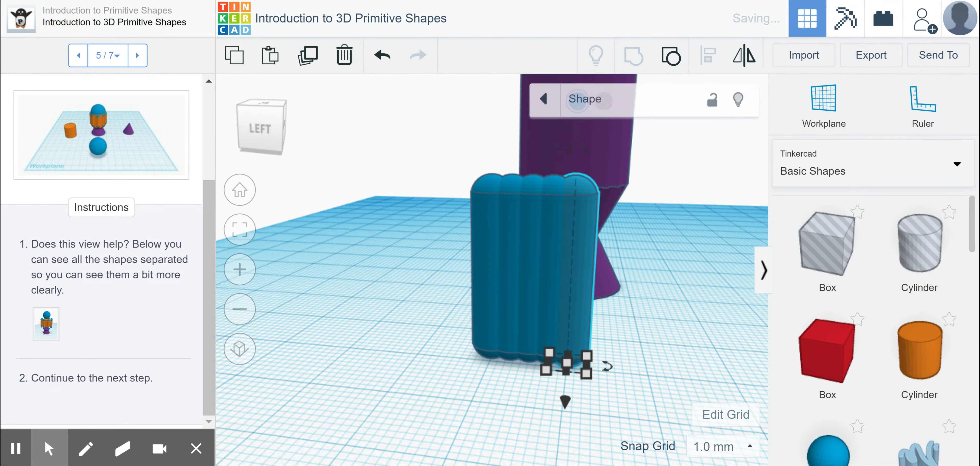
{"action": "key", "text": "ctrl+d"}
- Select the whole row of six blue capsules and raise it 17 mm above the workplane
{"action": "right_click_drag", "start_coordinate": [659, 247], "coordinate": [729, 217]}
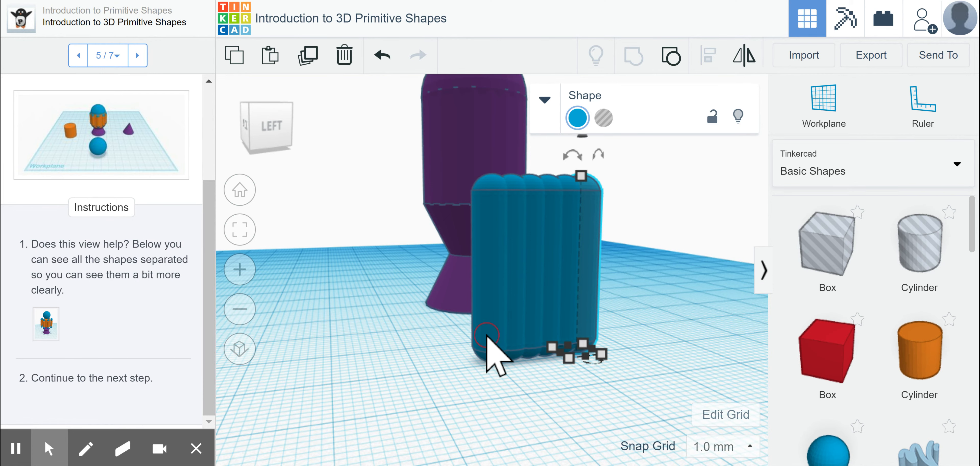
{"action": "right_click_drag", "start_coordinate": [635, 342], "coordinate": [655, 268]}
{"action": "left_click_drag", "start_coordinate": [646, 279], "coordinate": [586, 320]}
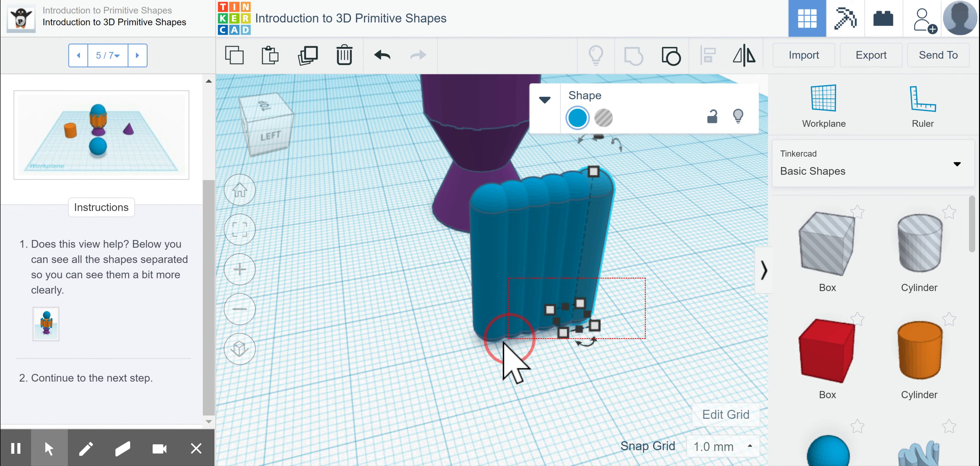
{"action": "left_click_drag", "start_coordinate": [430, 347], "coordinate": [431, 347]}
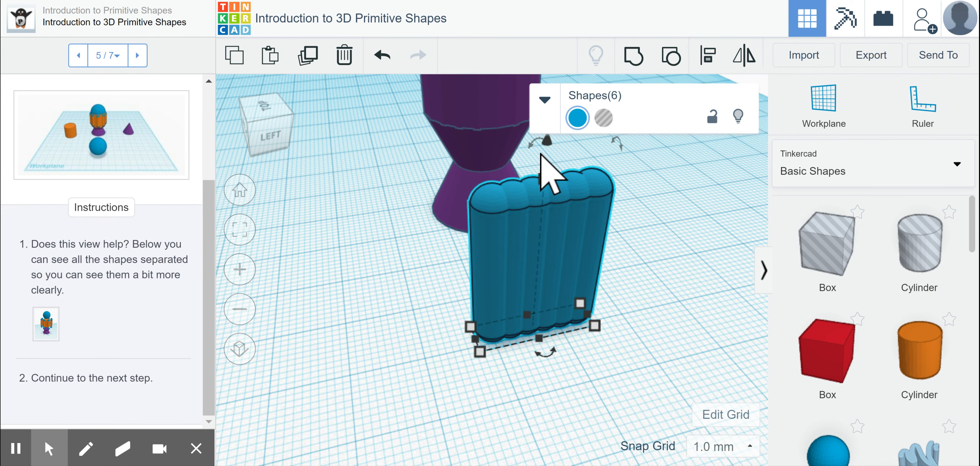
{"action": "scroll", "coordinate": [383, 285], "scroll_direction": "down", "scroll_amount": 5}
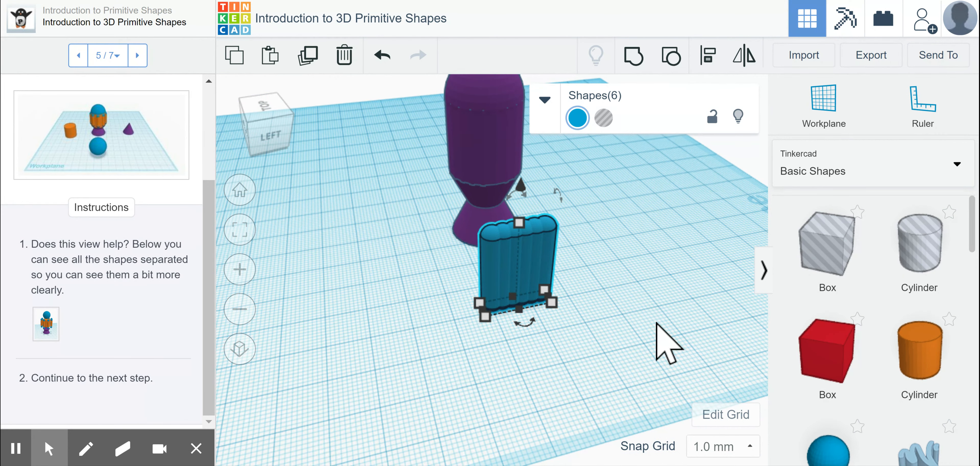
{"action": "right_click_drag", "start_coordinate": [667, 319], "coordinate": [788, 193]}
{"action": "right_click_drag", "start_coordinate": [809, 272], "coordinate": [769, 301]}
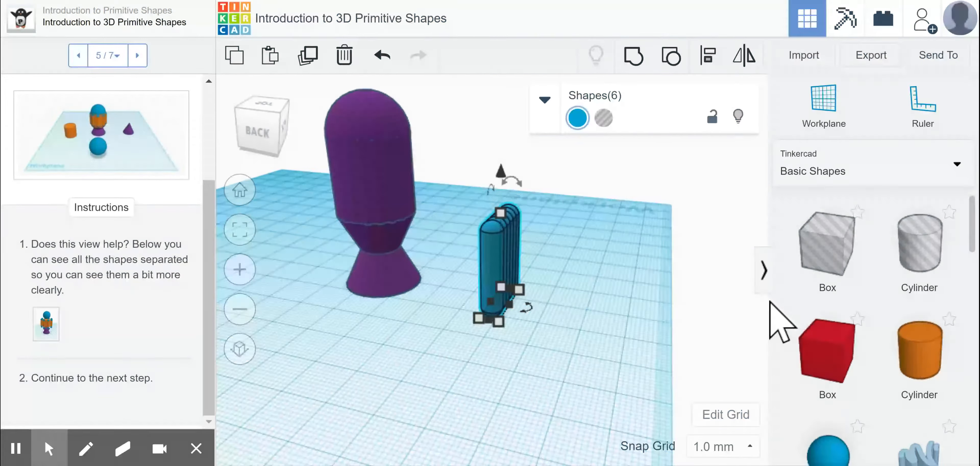
{"action": "left_click_drag", "start_coordinate": [501, 172], "coordinate": [492, 95]}
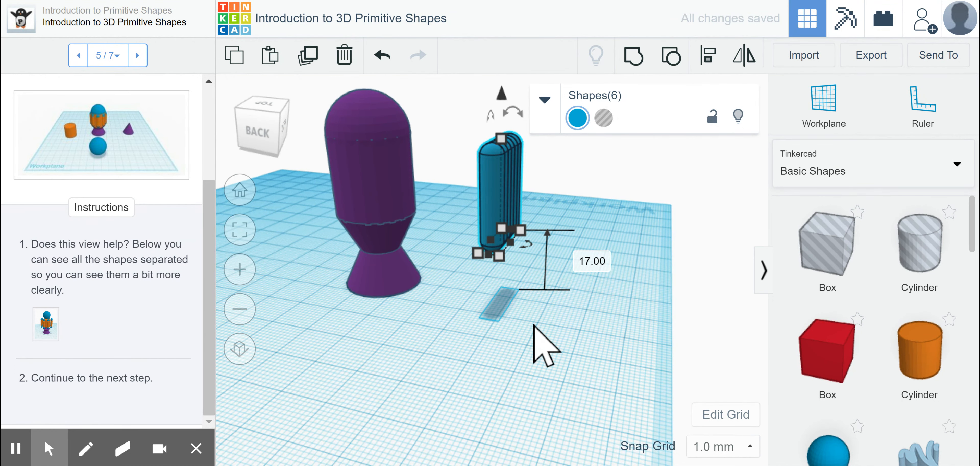
{"action": "left_click", "coordinate": [532, 344]}
- Move two capsules from the raised row against the purple rocket body, spaced apart around its side
{"action": "left_click_drag", "start_coordinate": [489, 192], "coordinate": [347, 181]}
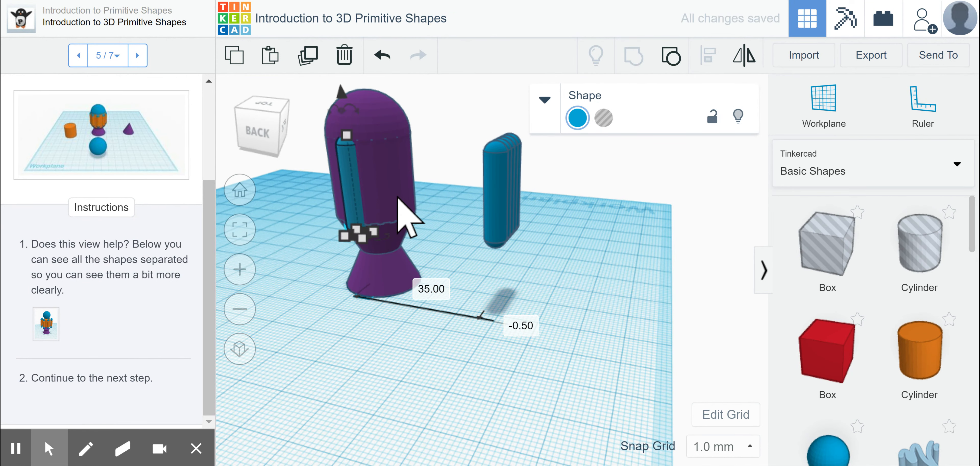
{"action": "right_click_drag", "start_coordinate": [438, 214], "coordinate": [334, 240]}
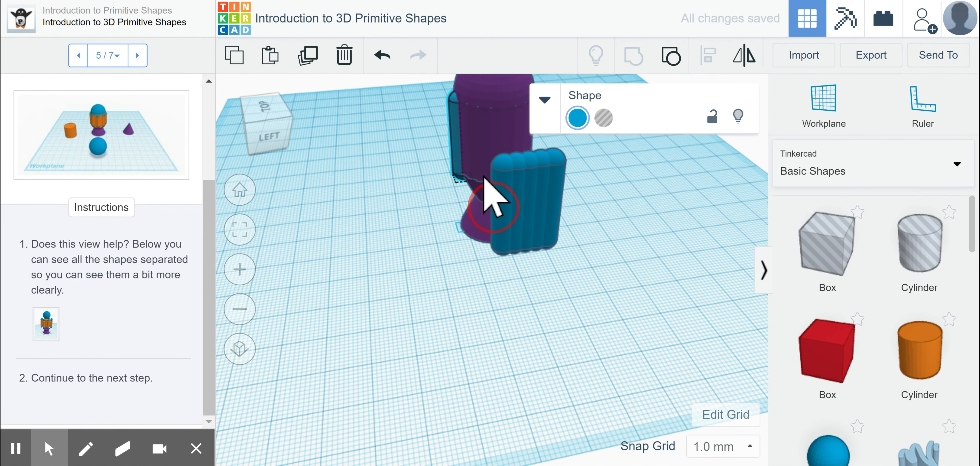
{"action": "left_click", "coordinate": [477, 162]}
{"action": "left_click_drag", "start_coordinate": [477, 160], "coordinate": [476, 149]}
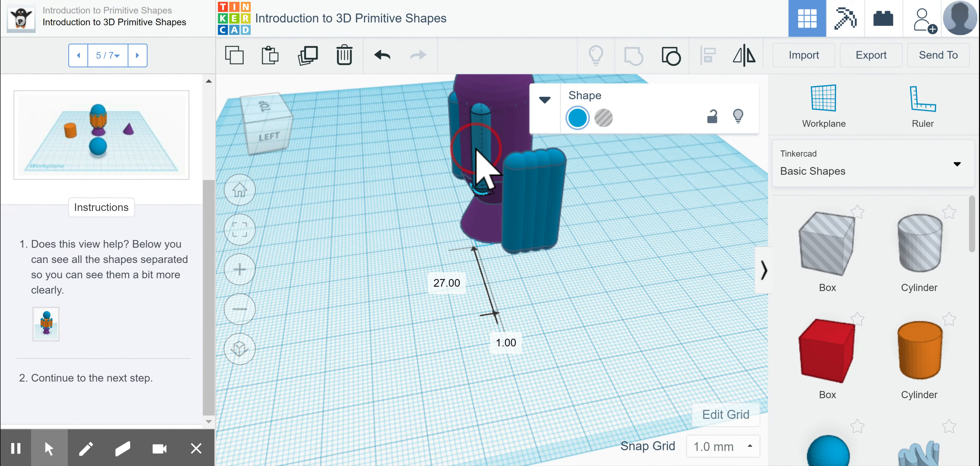
{"action": "right_click_drag", "start_coordinate": [637, 208], "coordinate": [606, 217]}
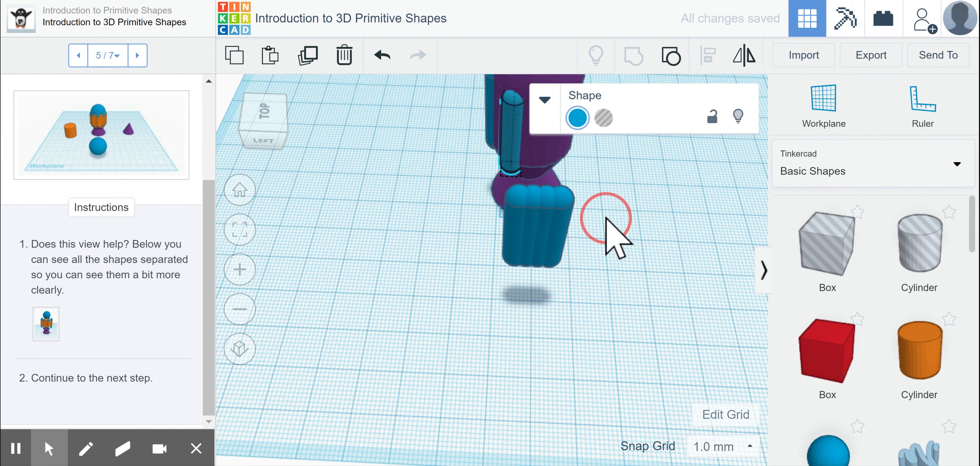
{"action": "left_click", "coordinate": [240, 229]}
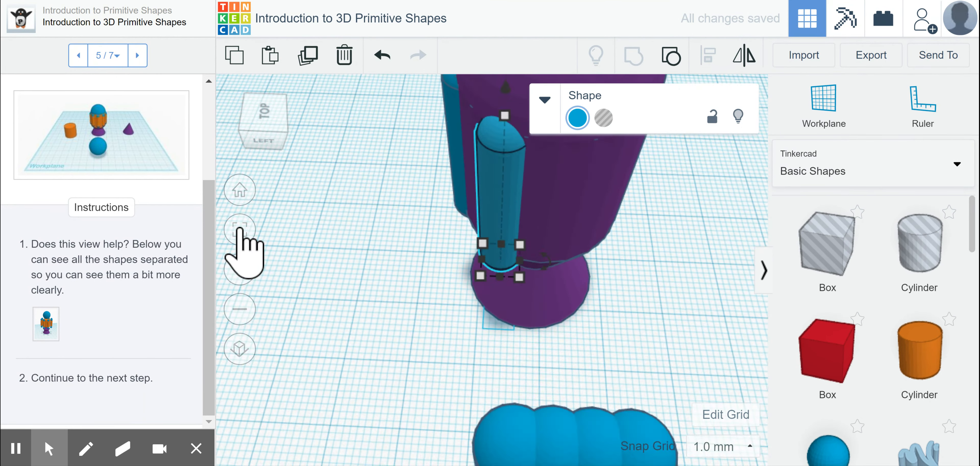
{"action": "scroll", "coordinate": [384, 266], "scroll_direction": "down", "scroll_amount": 6}
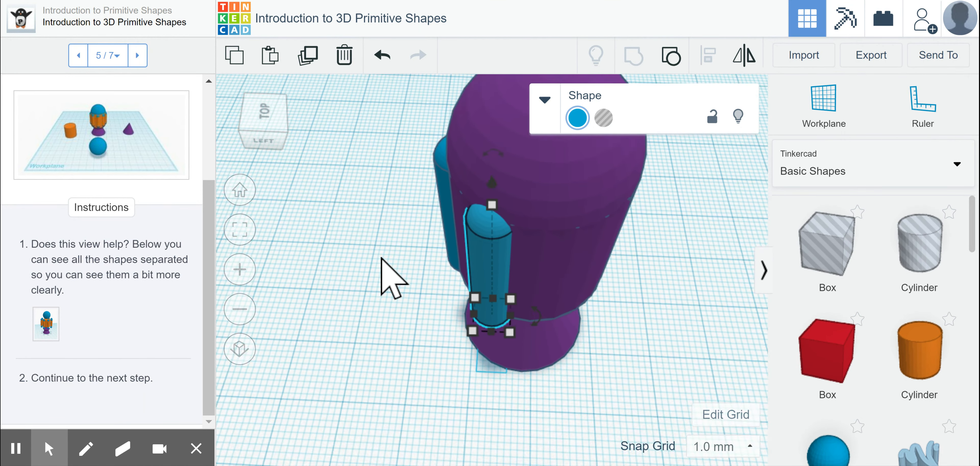
- Place a third and a fourth capsule against the purple body, continuing the spacing around it
{"action": "left_click", "coordinate": [590, 372]}
{"action": "left_click", "coordinate": [536, 395]}
{"action": "left_click_drag", "start_coordinate": [535, 371], "coordinate": [542, 270]}
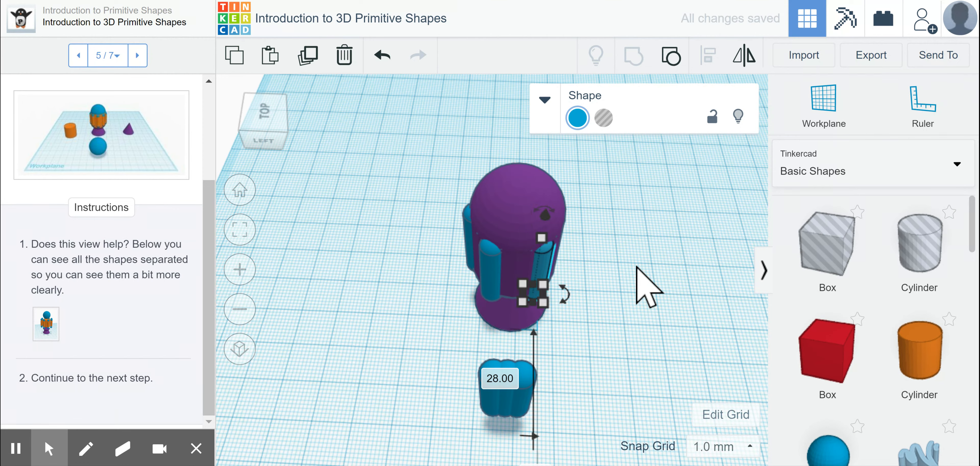
{"action": "left_click", "coordinate": [638, 266]}
{"action": "right_click_drag", "start_coordinate": [608, 271], "coordinate": [520, 318]}
{"action": "left_click_drag", "start_coordinate": [517, 314], "coordinate": [572, 334]}
{"action": "left_click_drag", "start_coordinate": [565, 316], "coordinate": [574, 309]}
- Viewing from above, place the last two capsules in the remaining gaps around the purple body
{"action": "right_click_drag", "start_coordinate": [632, 295], "coordinate": [450, 295]}
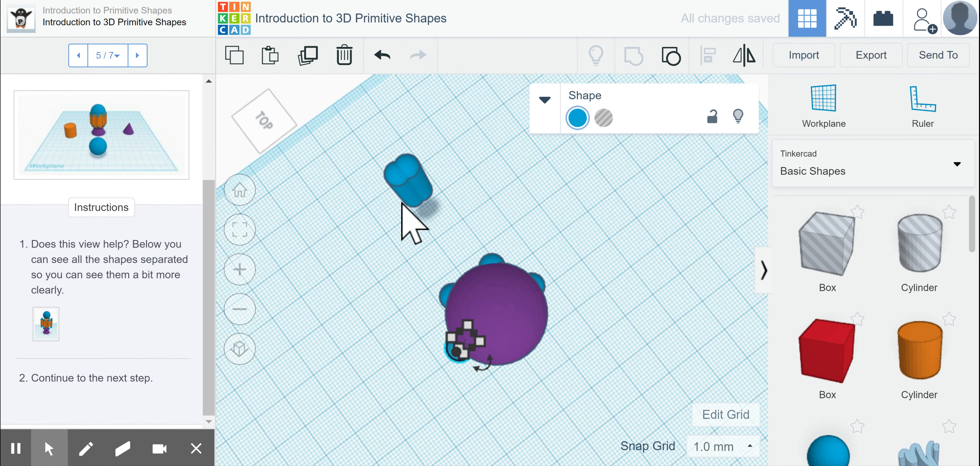
{"action": "left_click_drag", "start_coordinate": [414, 193], "coordinate": [516, 369]}
{"action": "left_click_drag", "start_coordinate": [407, 170], "coordinate": [552, 334]}
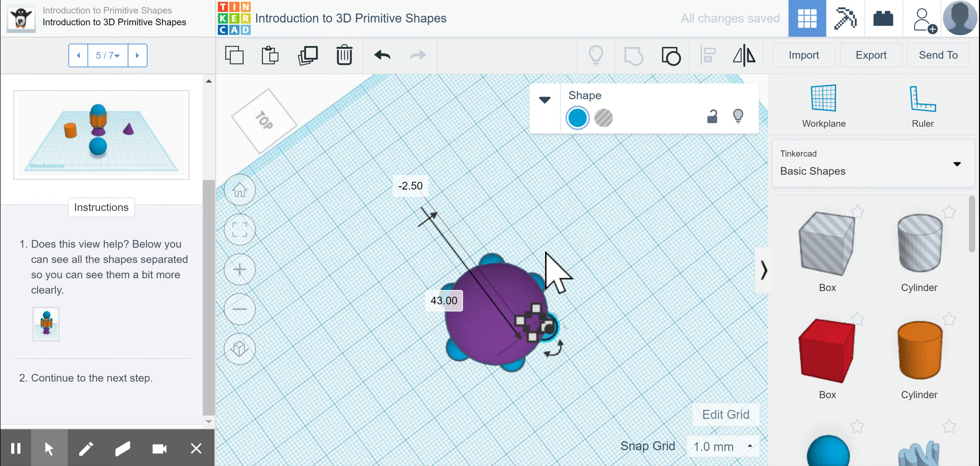
{"action": "left_click", "coordinate": [647, 273]}
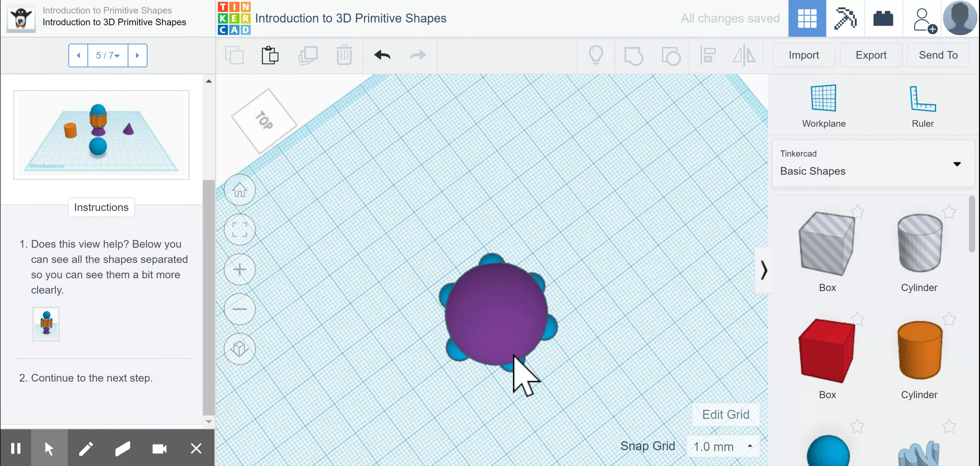
- Select the purple rocket body with all six capsules and group them into one shape
{"action": "mouse_move", "coordinate": [630, 323]}
{"action": "right_mouse_down"}
{"action": "mouse_move", "coordinate": [643, 240]}
{"action": "mouse_move", "coordinate": [599, 175]}
{"action": "mouse_move", "coordinate": [548, 159]}
{"action": "mouse_move", "coordinate": [445, 164]}
{"action": "mouse_move", "coordinate": [364, 222]}
{"action": "mouse_move", "coordinate": [354, 242]}
{"action": "mouse_move", "coordinate": [368, 258]}
{"action": "mouse_move", "coordinate": [368, 164]}
{"action": "right_mouse_up"}
{"action": "left_click_drag", "start_coordinate": [371, 98], "coordinate": [595, 394]}
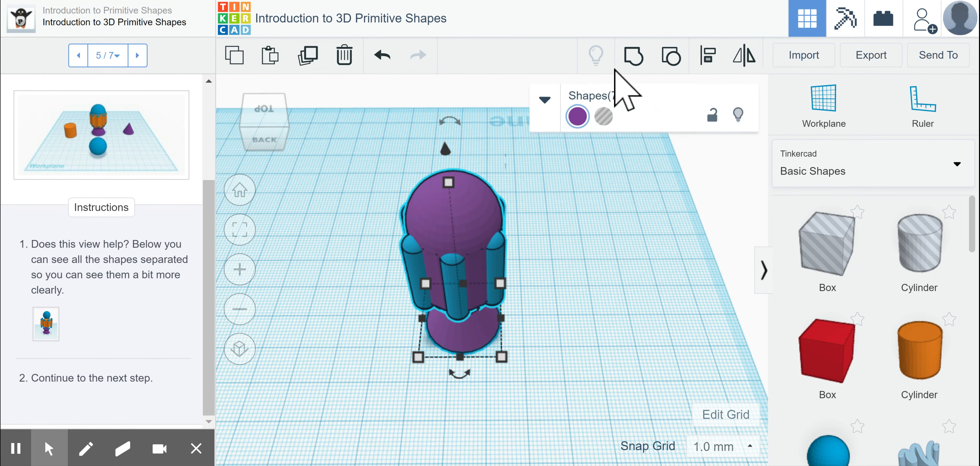
{"action": "left_click", "coordinate": [634, 57]}
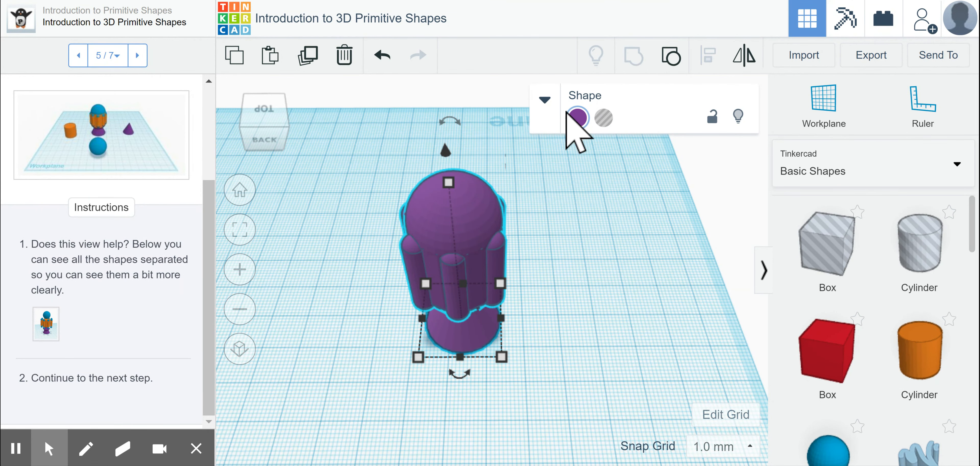
- Turn on Multicolor for the grouped rocket so its parts keep their own colors, and inspect it from the back
{"action": "left_click", "coordinate": [546, 100]}
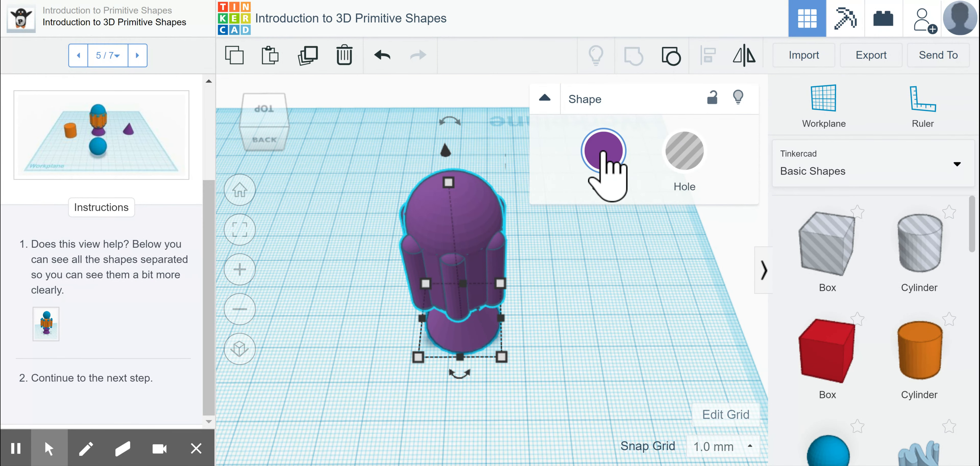
{"action": "left_click", "coordinate": [548, 101]}
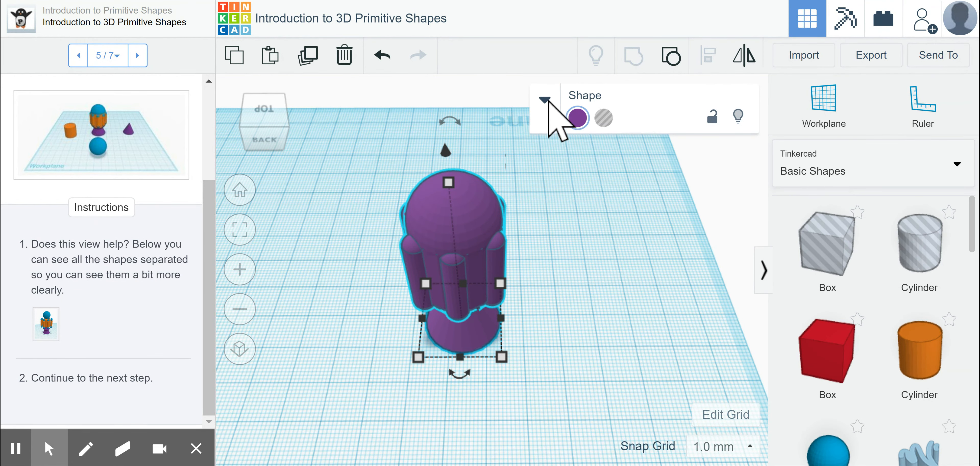
{"action": "left_click", "coordinate": [577, 118]}
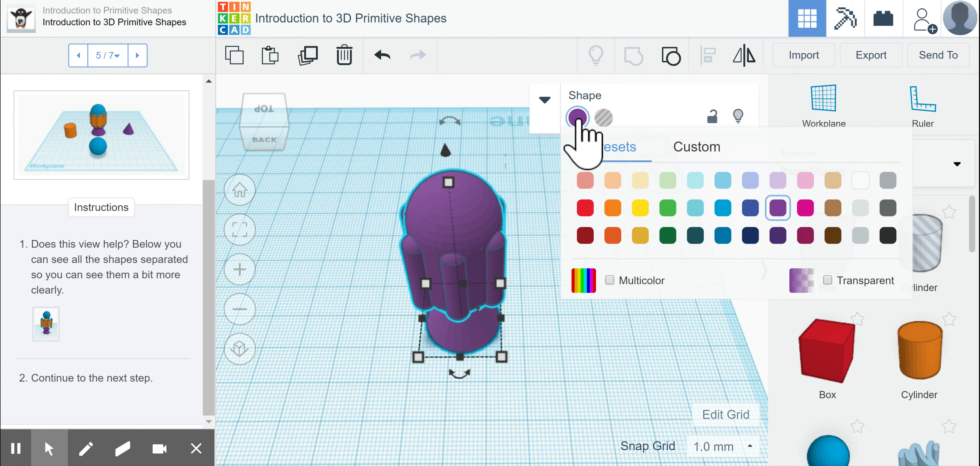
{"action": "left_click", "coordinate": [609, 281]}
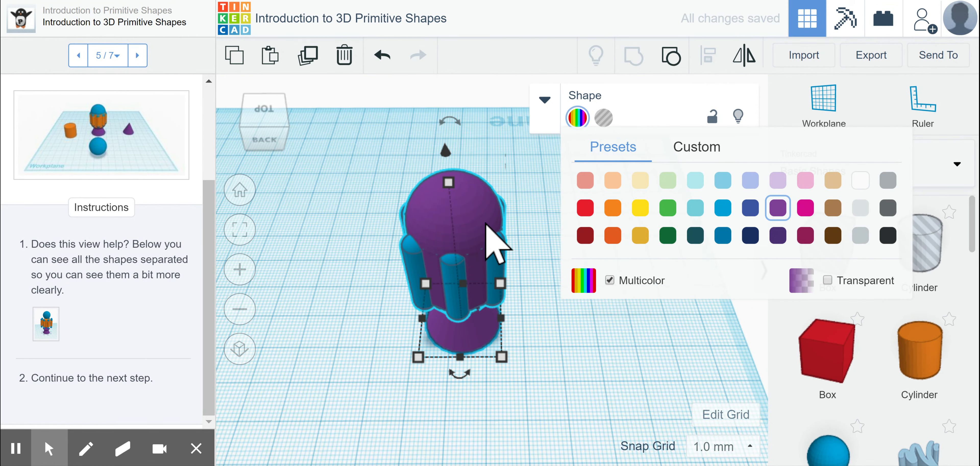
{"action": "left_click", "coordinate": [538, 352]}
{"action": "right_click_drag", "start_coordinate": [539, 351], "coordinate": [539, 298]}
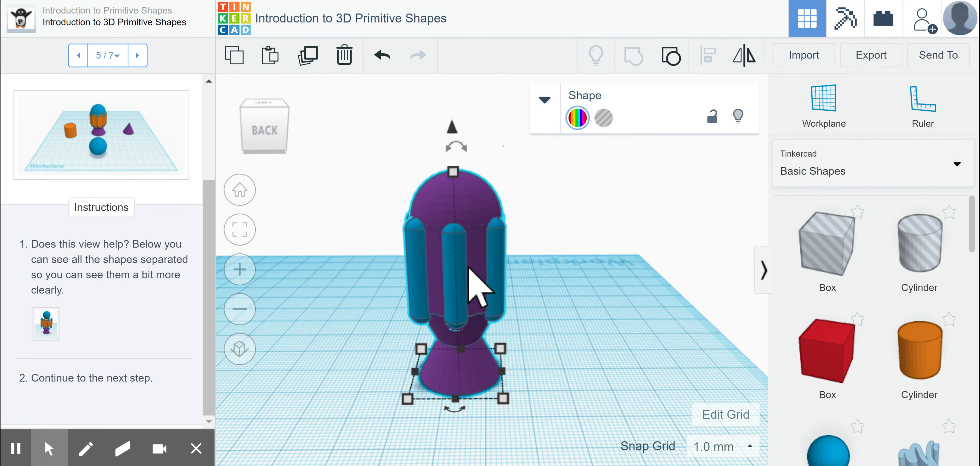
{"action": "right_click_drag", "start_coordinate": [563, 350], "coordinate": [563, 317]}
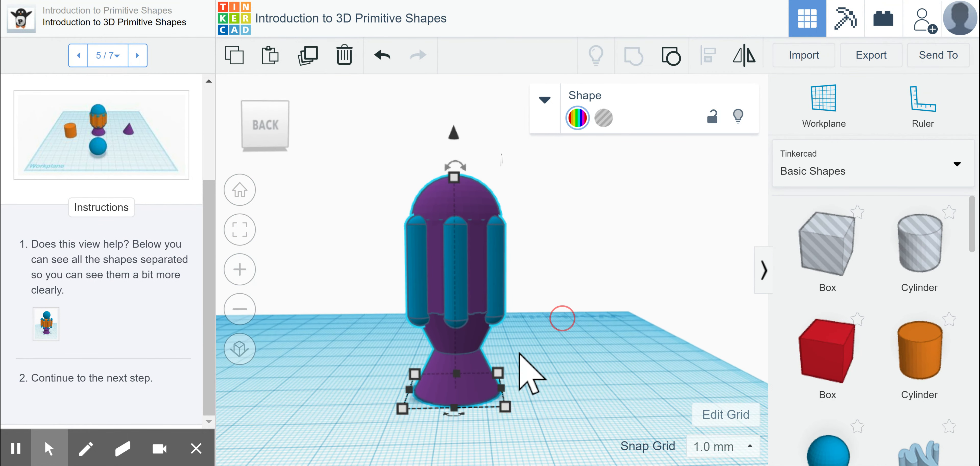
{"action": "left_click", "coordinate": [580, 345]}
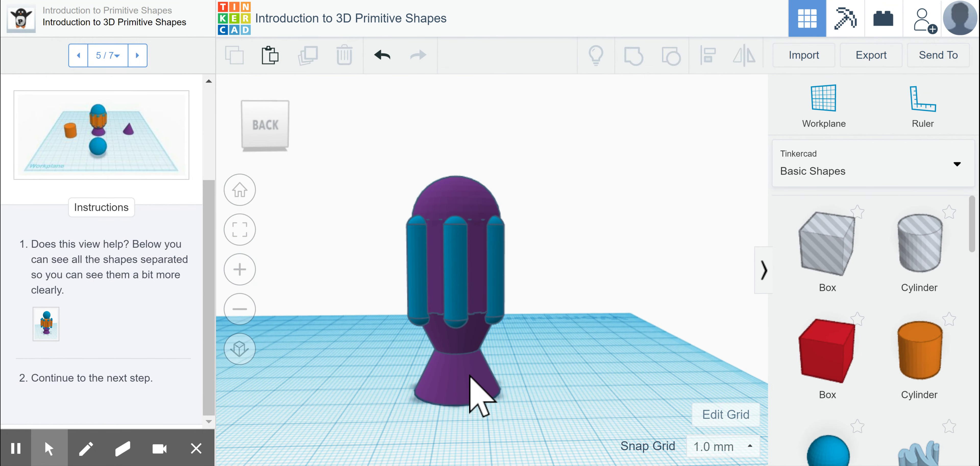
- Try a solid green color on the grouped rocket and switch it back to Multicolor
{"action": "left_click", "coordinate": [471, 376]}
{"action": "left_click", "coordinate": [577, 117]}
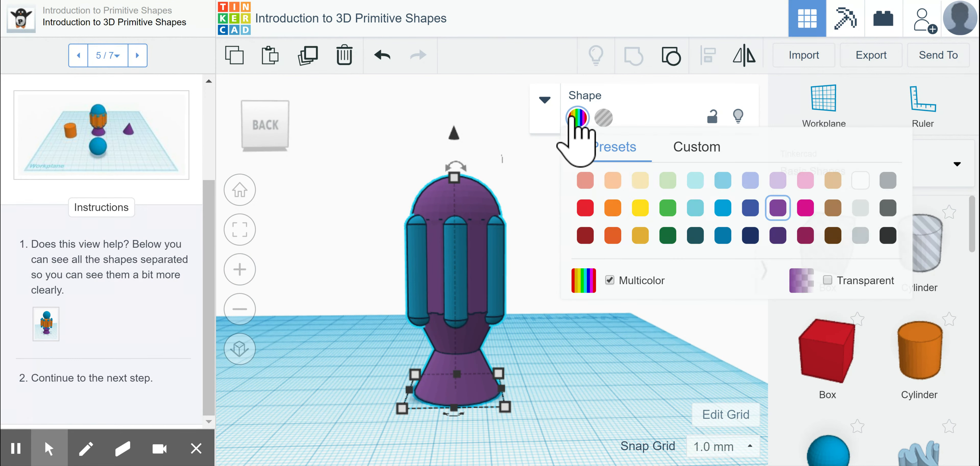
{"action": "left_click", "coordinate": [667, 209]}
{"action": "left_click", "coordinate": [576, 118]}
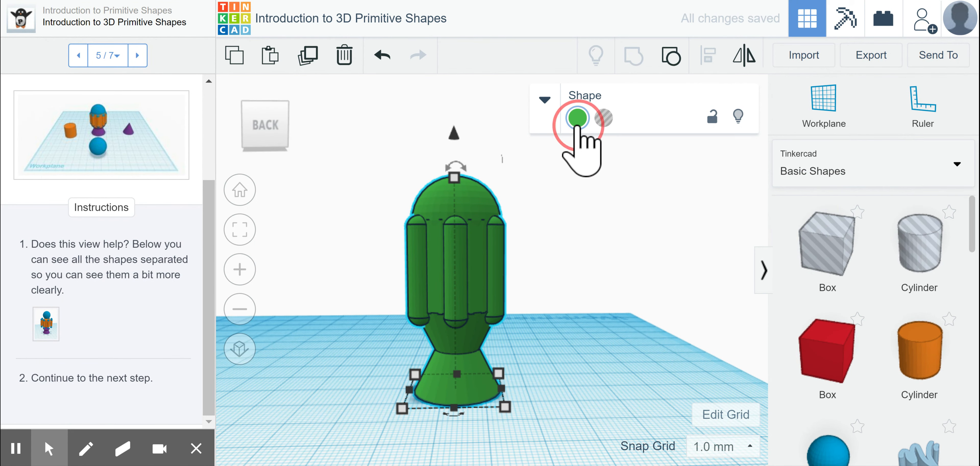
{"action": "left_click", "coordinate": [609, 280]}
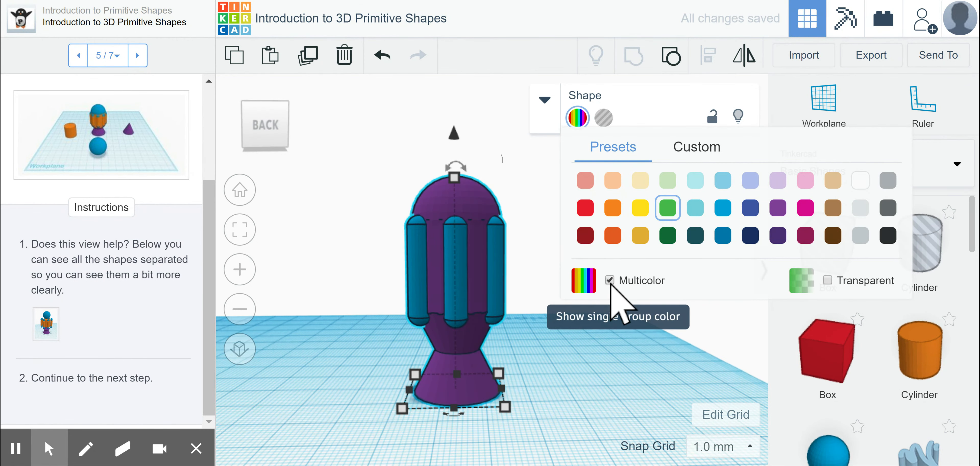
{"action": "left_click", "coordinate": [466, 286]}
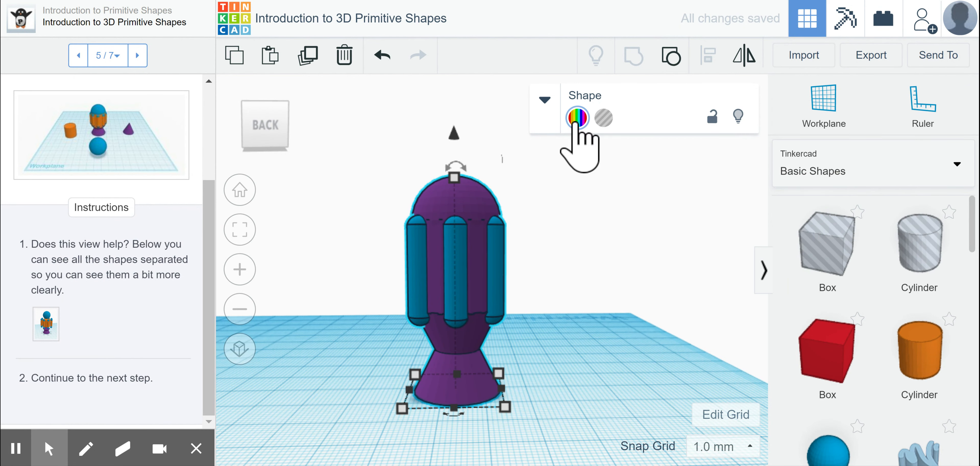